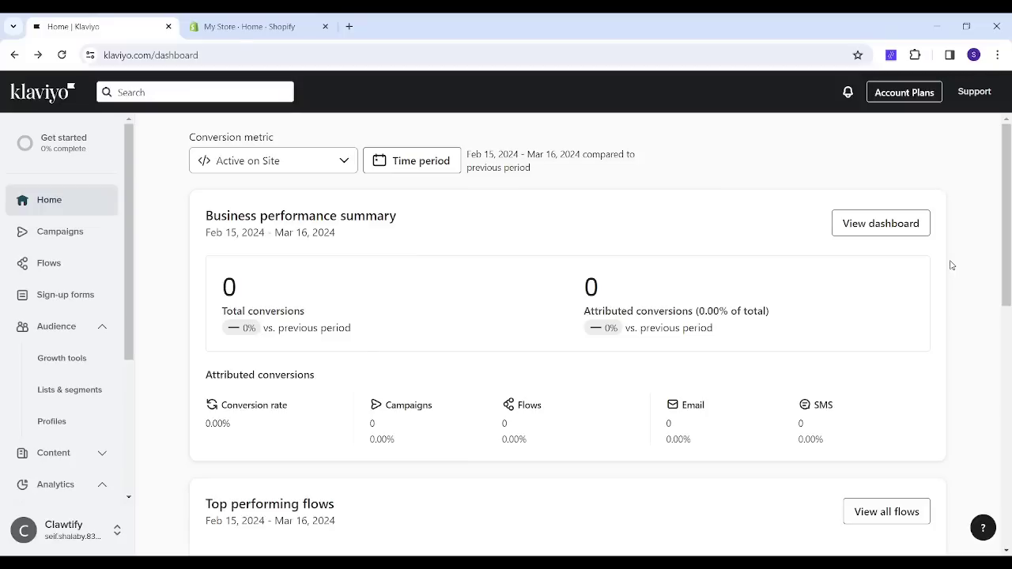
Glance at the Shopify store admin tab, then return to the Klaviyo dashboard
click(248, 23)
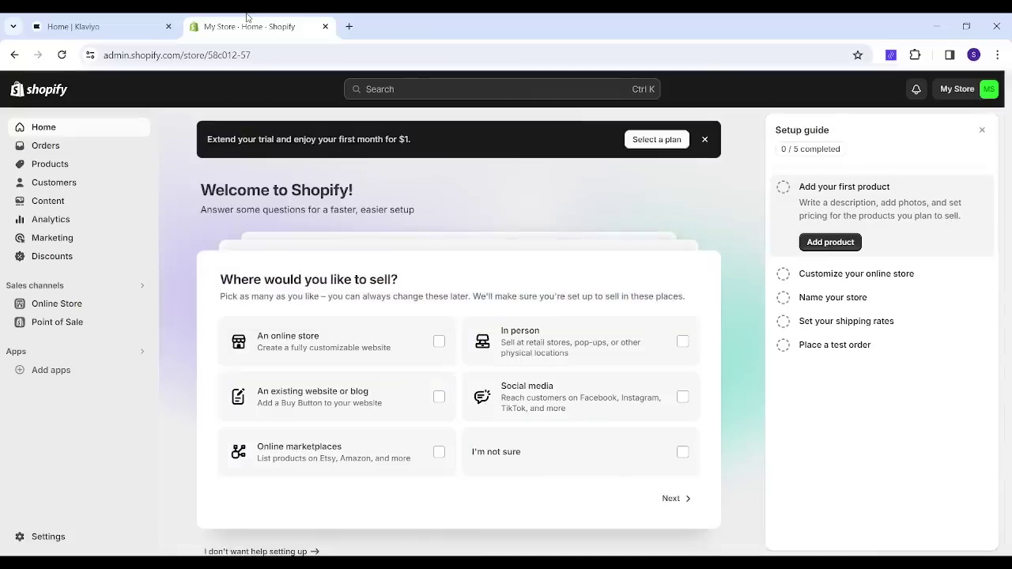
click(107, 23)
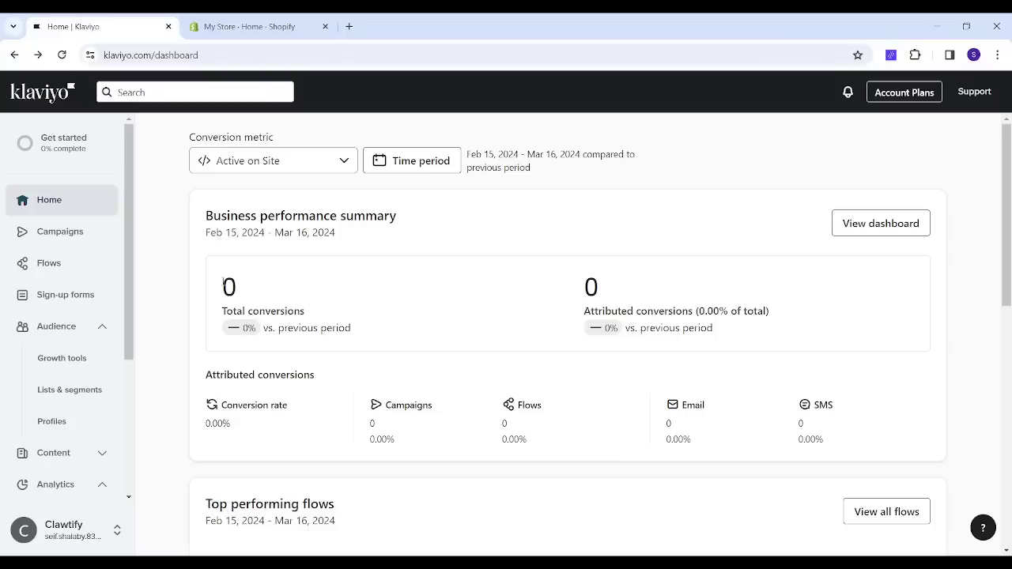
From Integrations in the account menu, search 'shopif' and open the Shopify integration card
click(66, 538)
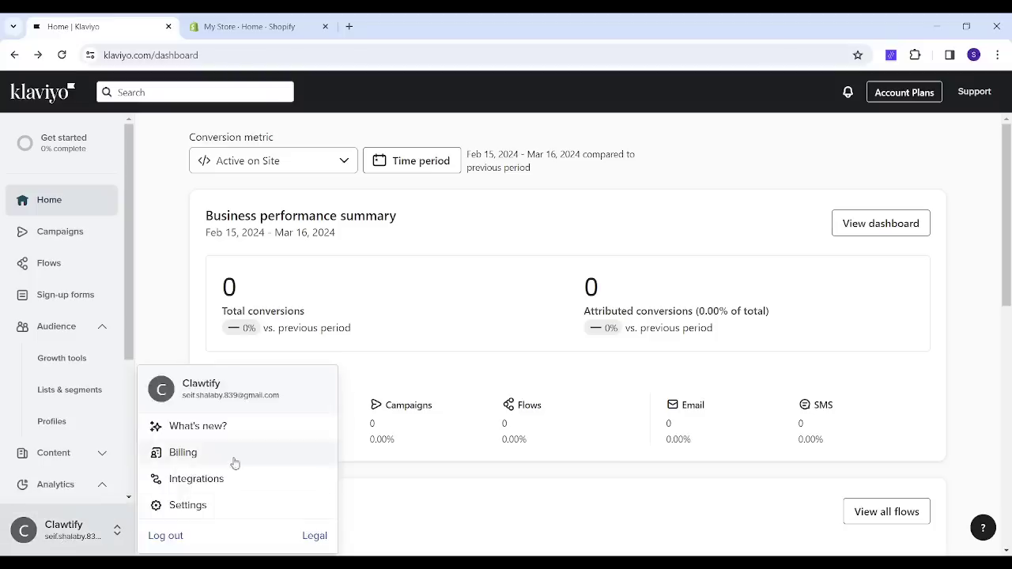
click(219, 480)
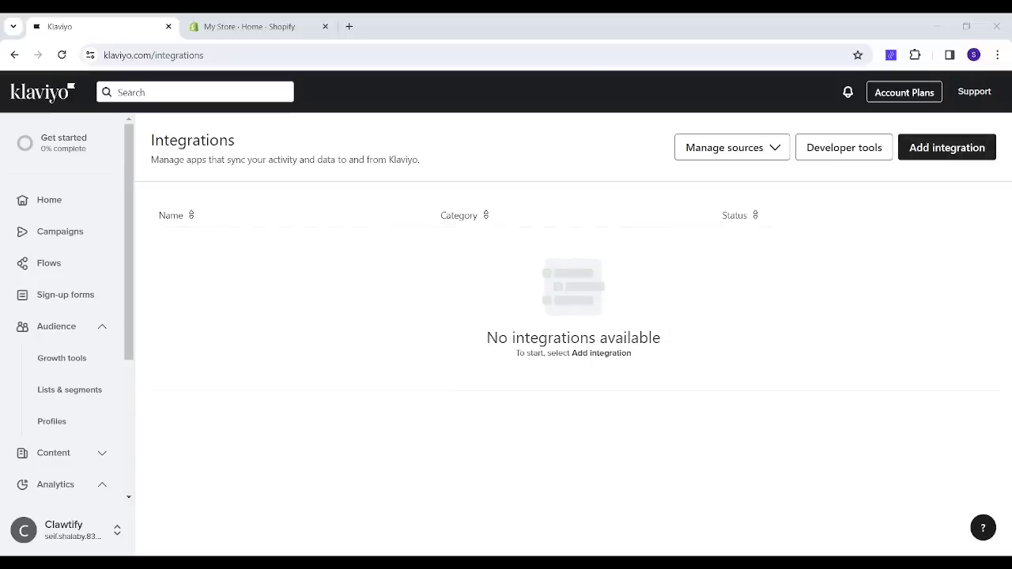
click(956, 148)
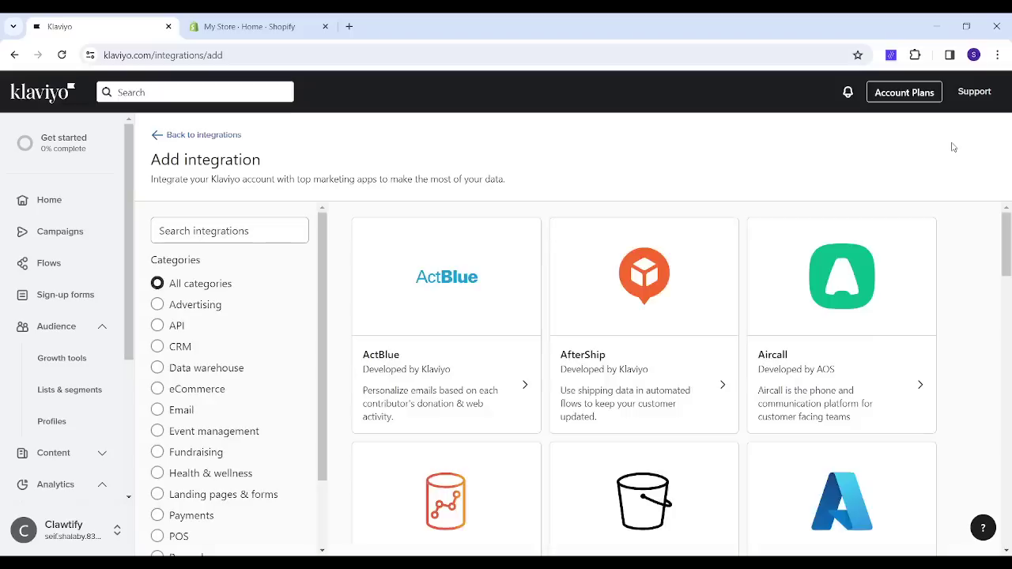
click(260, 231)
text(sh)
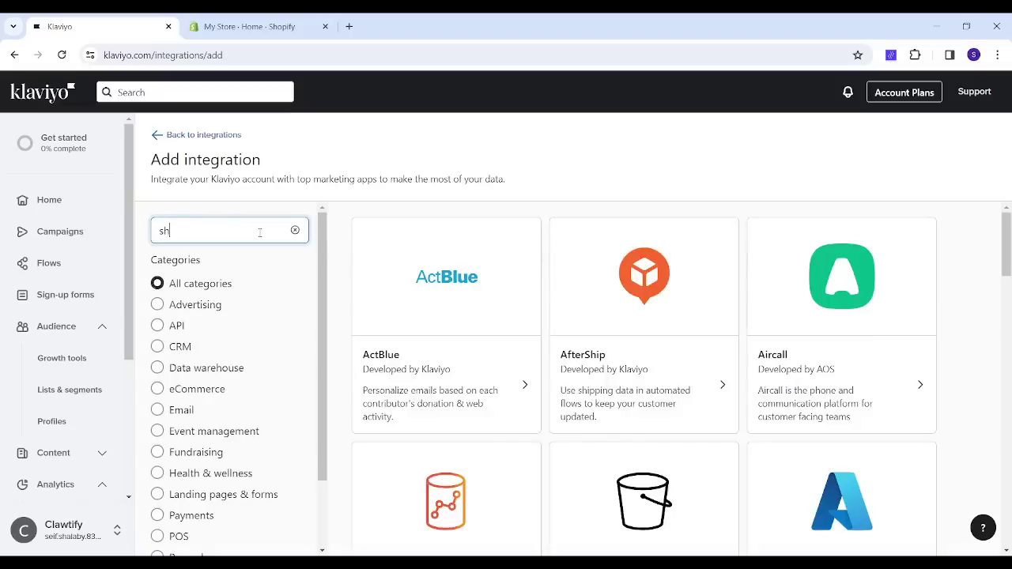
text(opif)
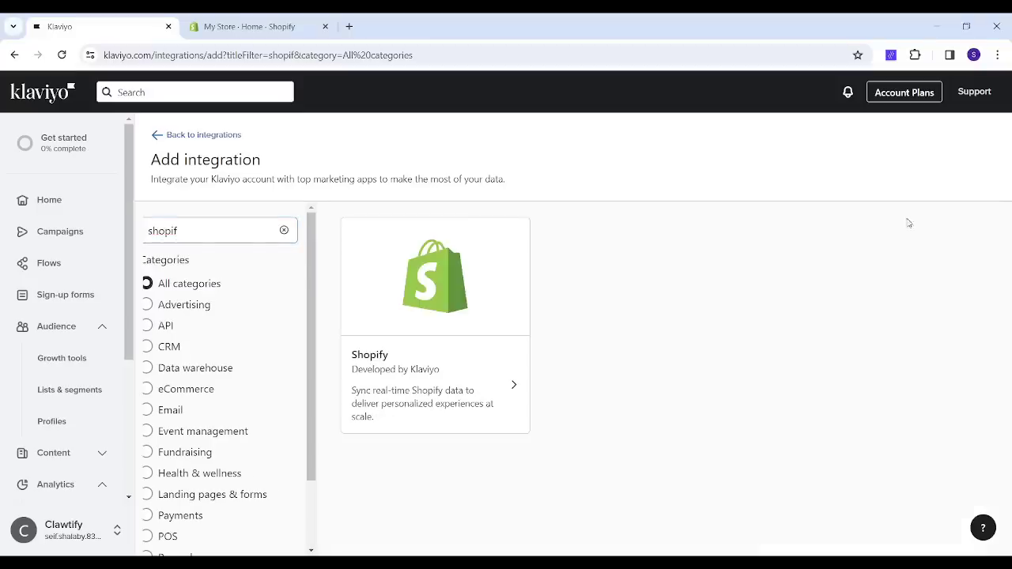
click(411, 275)
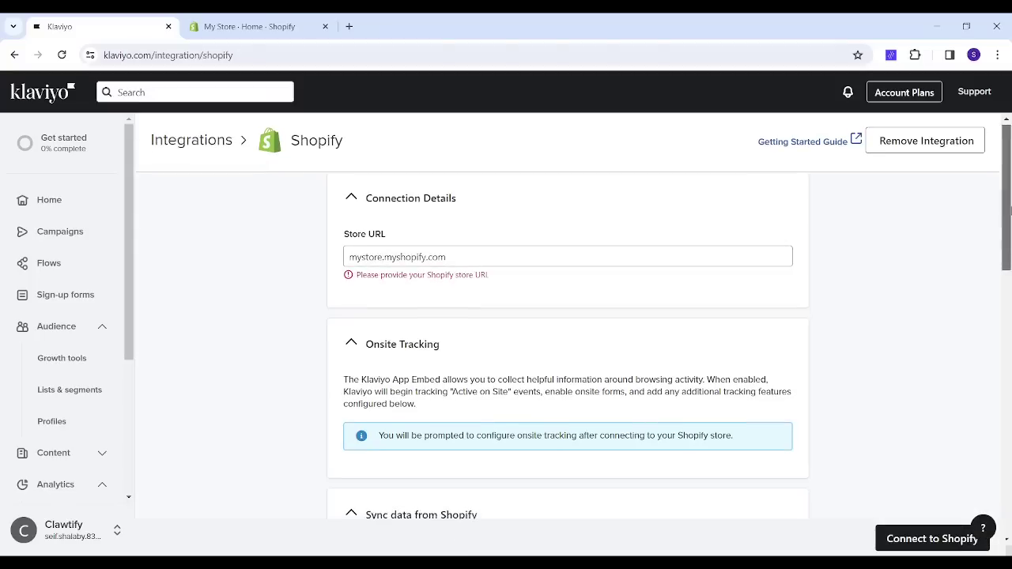
Focus the empty Store URL field, then check the store's admin address in the Shopify tab
click(369, 255)
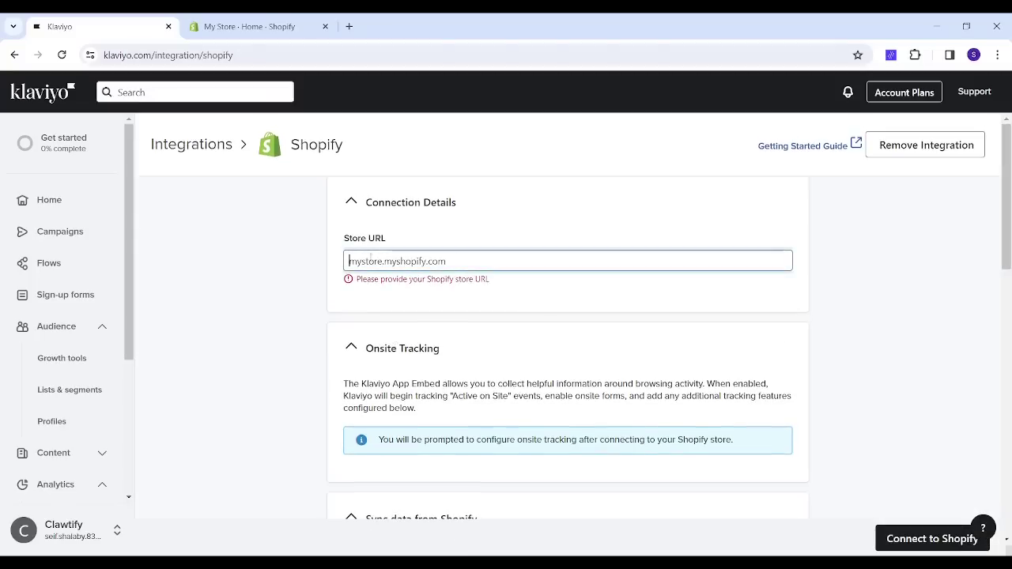
click(206, 17)
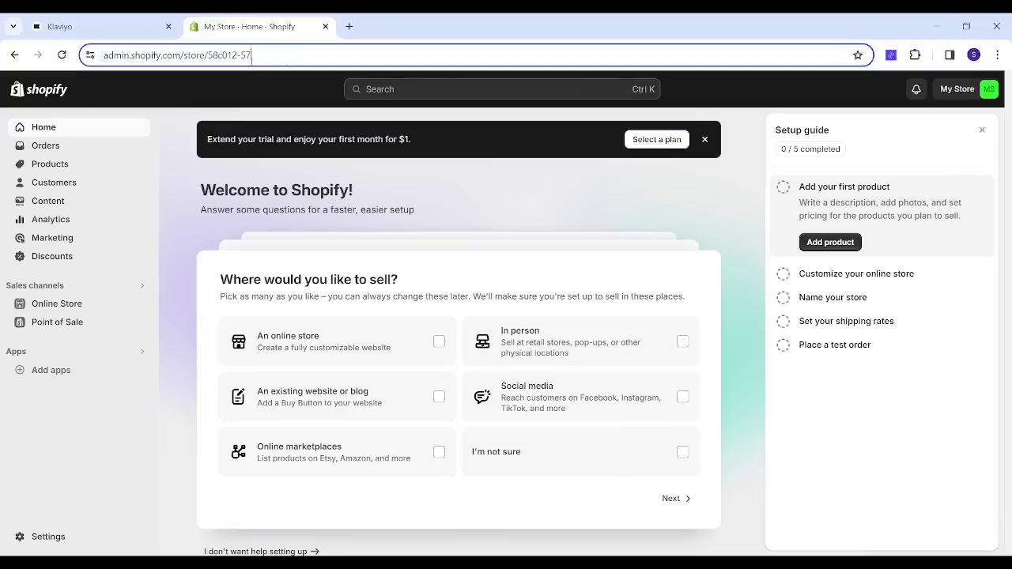
drag(287, 55, 125, 55)
click(59, 26)
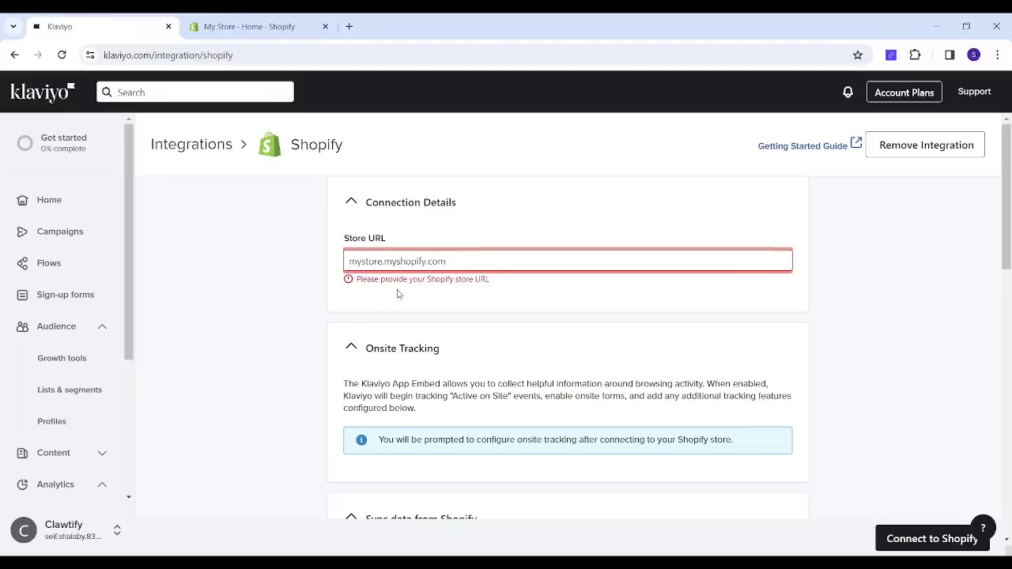
Select and copy 58c012-57.myshopify.com from Shopify's store settings
click(266, 17)
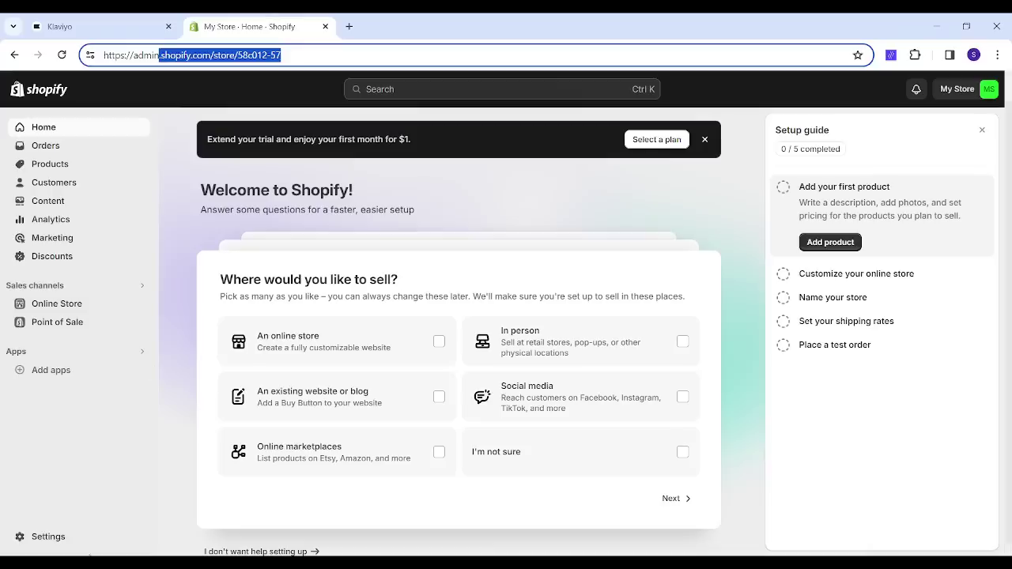
click(46, 536)
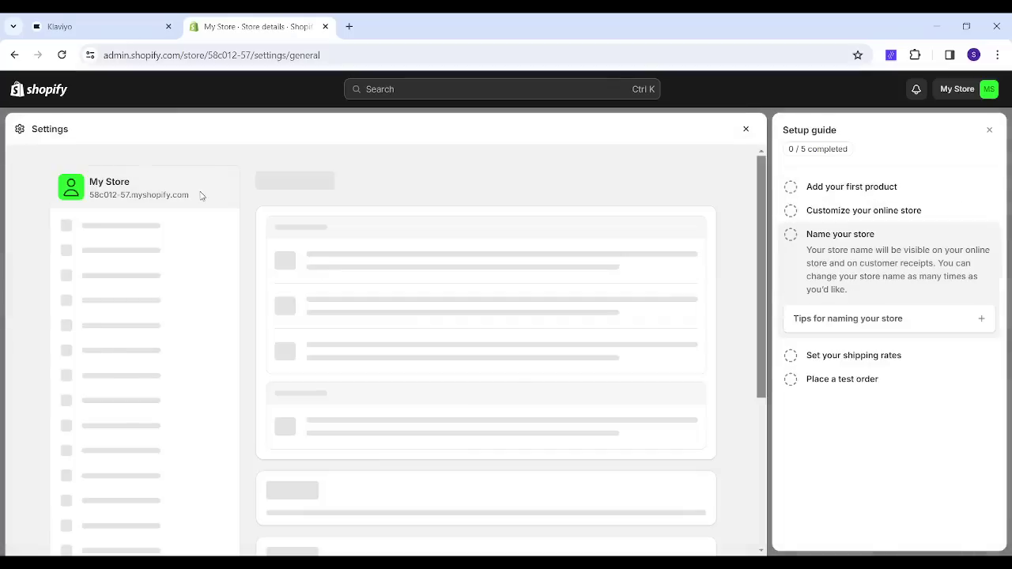
mouse_move(202, 195)
mouse_down()
mouse_move(91, 195)
mouse_move(89, 181)
mouse_up()
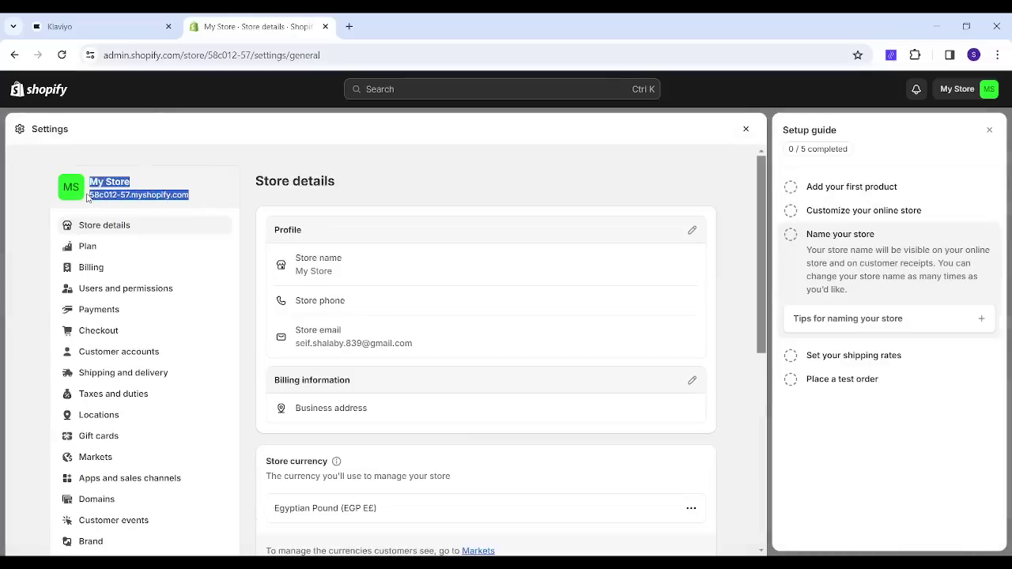
click(191, 199)
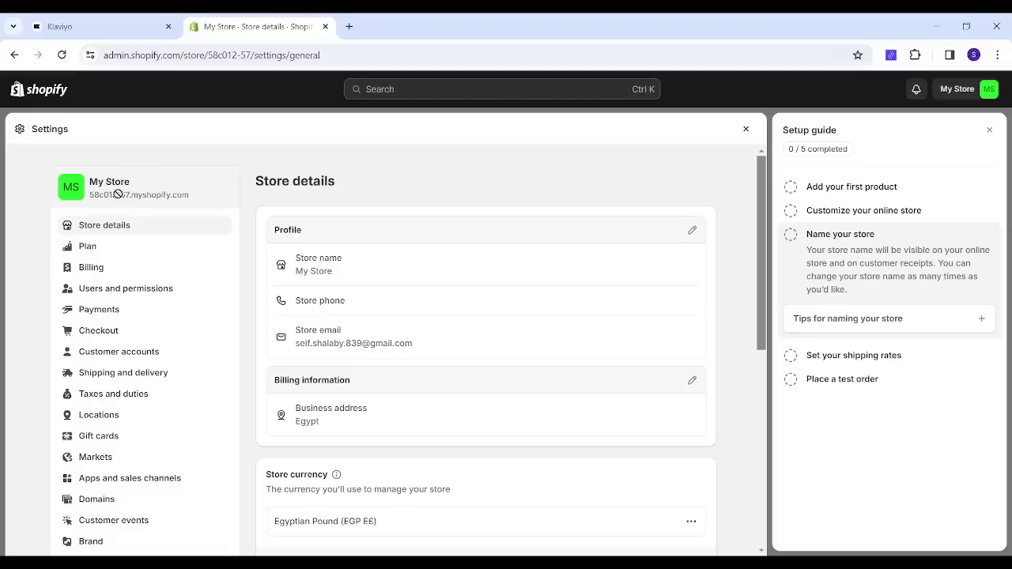
drag(91, 195, 192, 198)
key(ctrl+c)
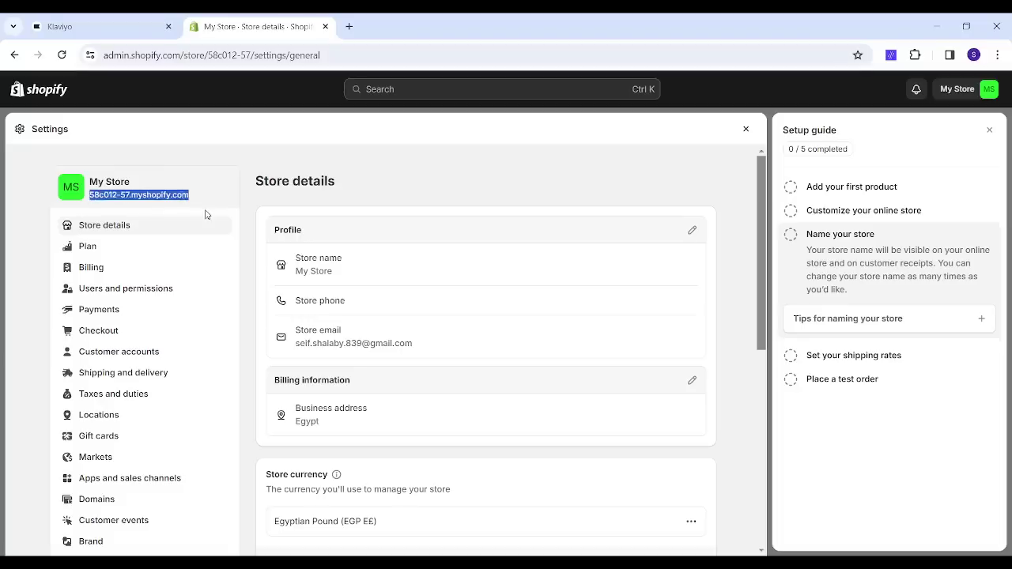
Paste 58c012-57.myshopify.com into Store URL and choose Connect to Shopify
click(101, 17)
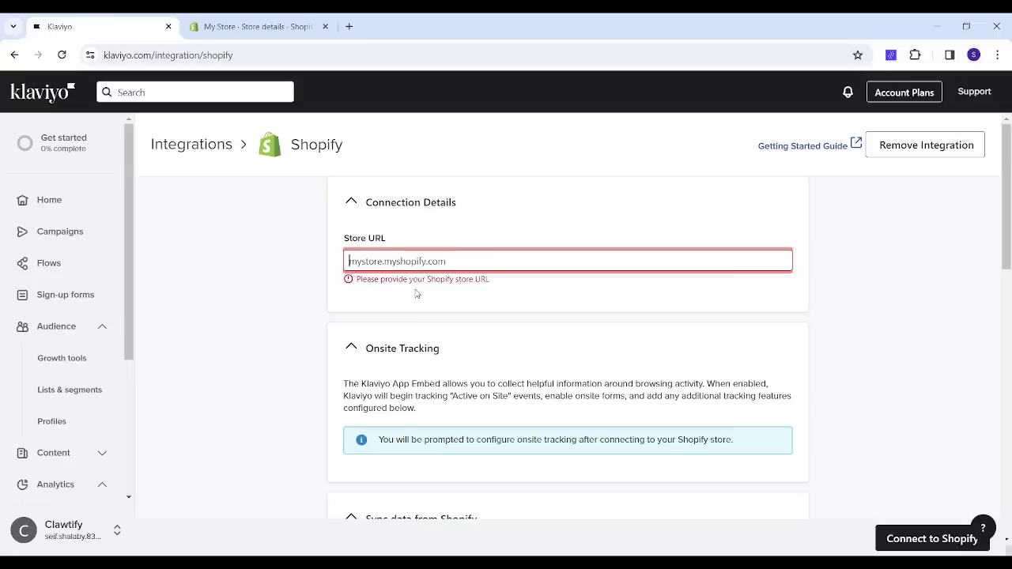
key(ctrl+v)
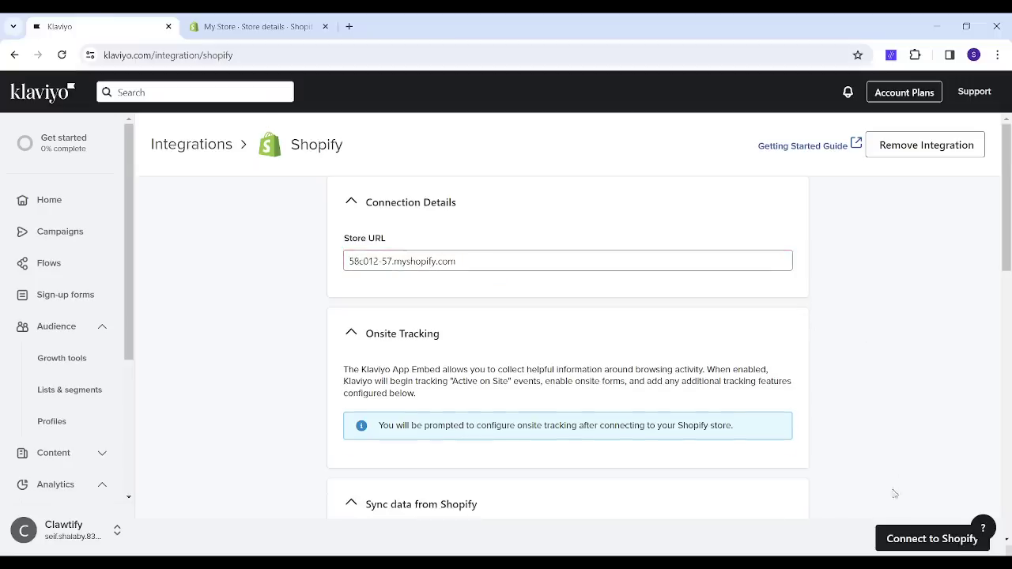
click(897, 539)
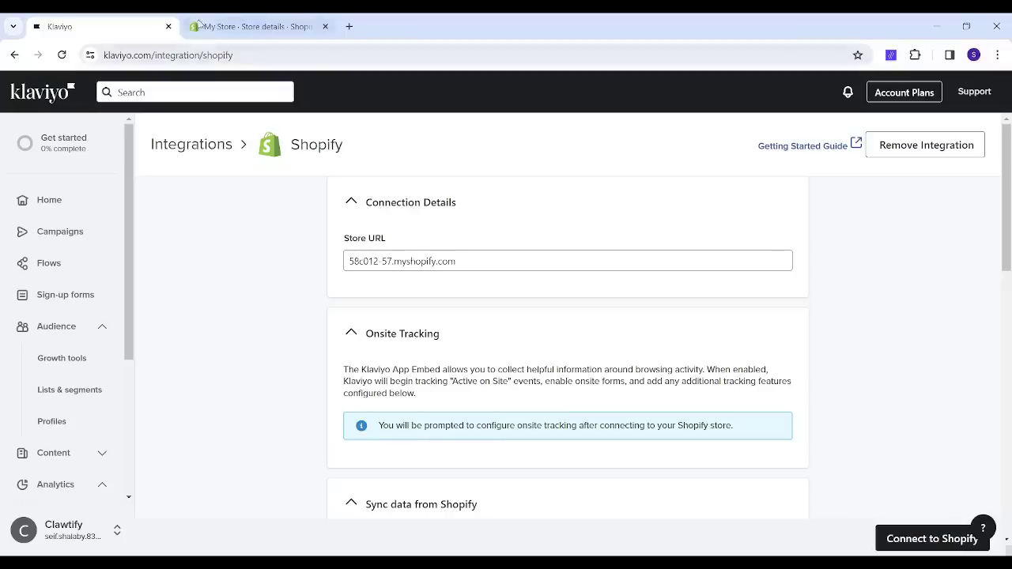
click(237, 26)
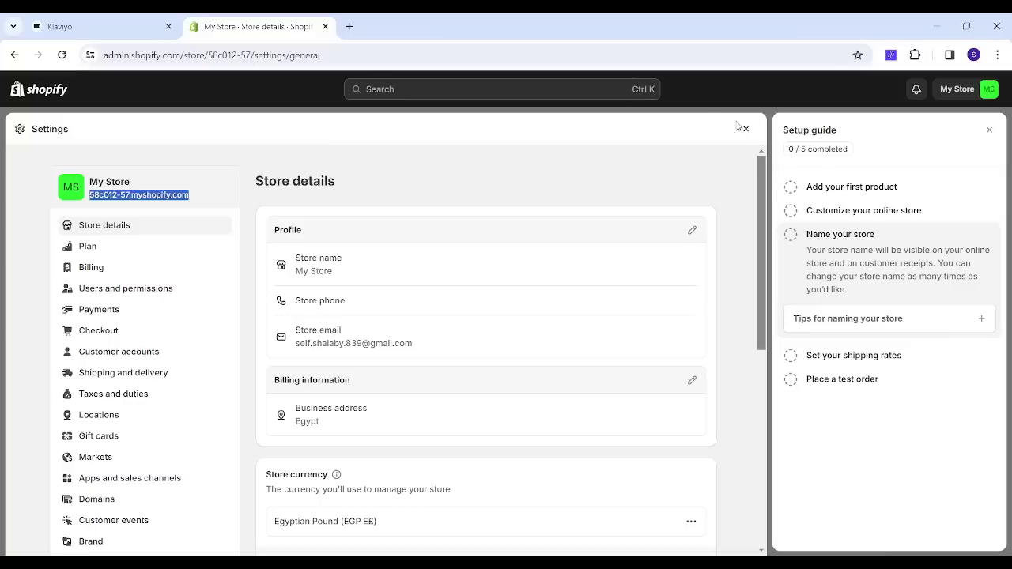
Install the Klaviyo: Email Marketing & SMS app from Shopify's Add apps page
click(744, 128)
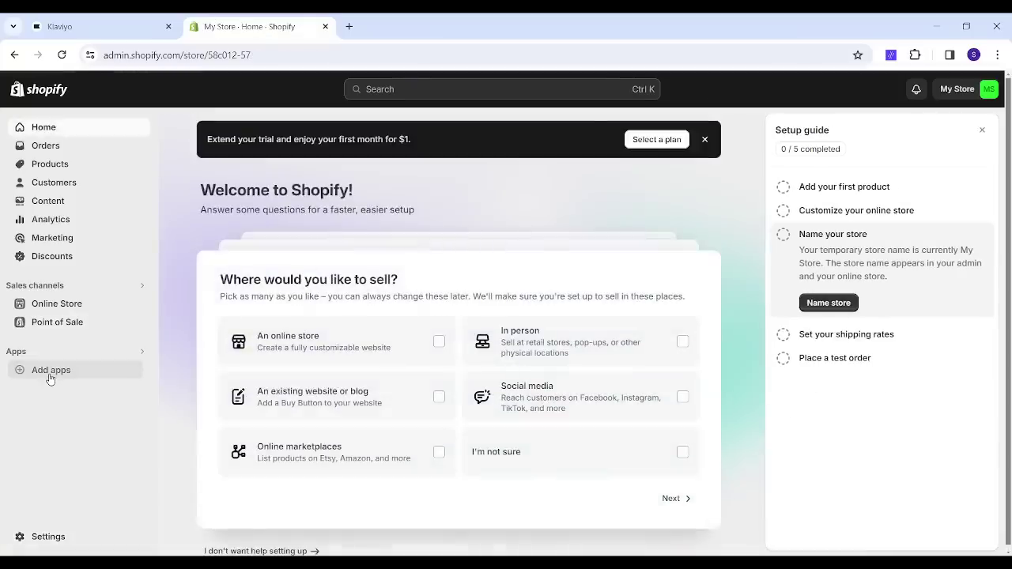
click(50, 374)
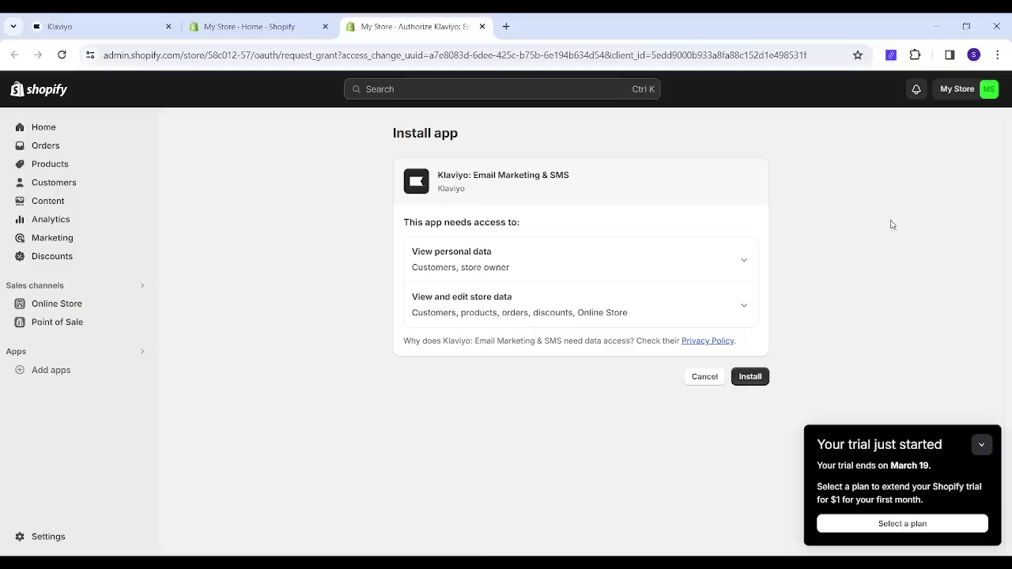
click(742, 379)
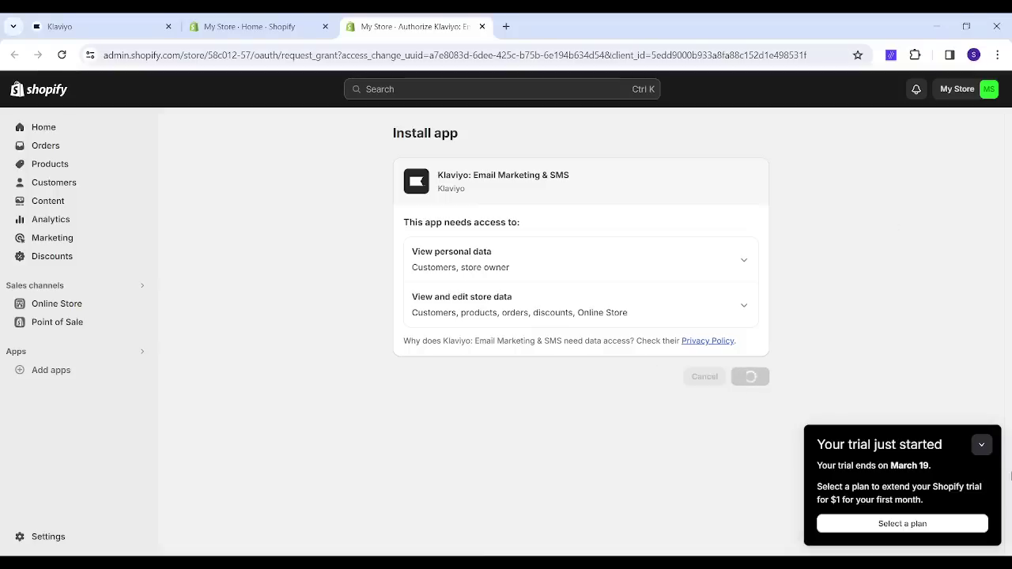
Dismiss the trial notice, confirm the new integration, and close the duplicate Klaviyo tab
click(982, 446)
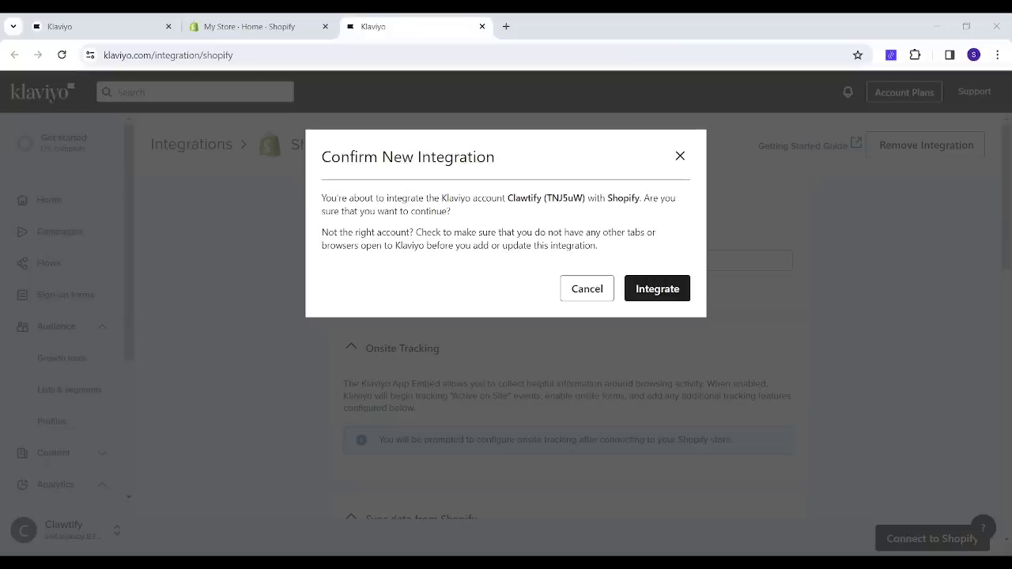
click(654, 287)
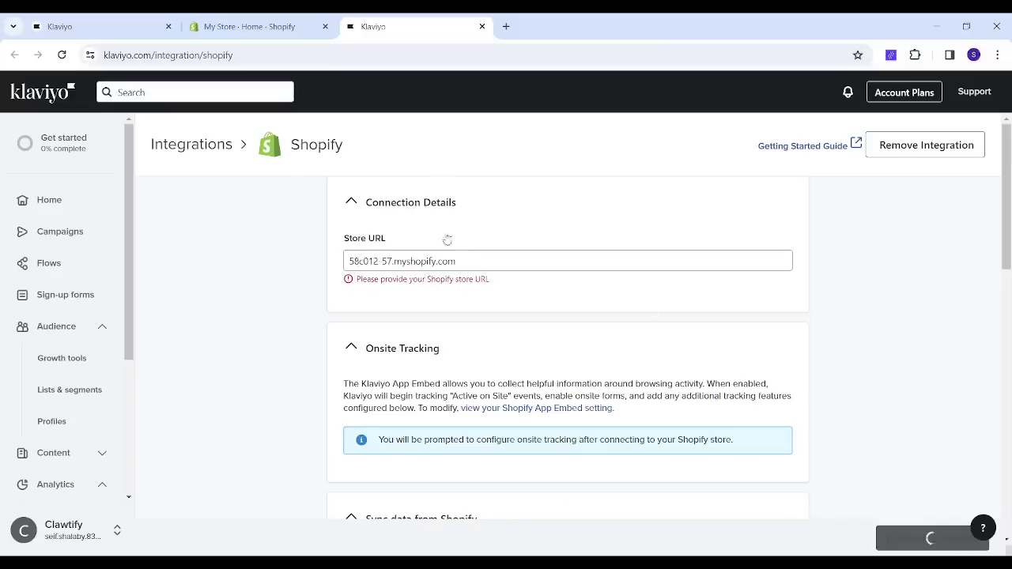
click(158, 27)
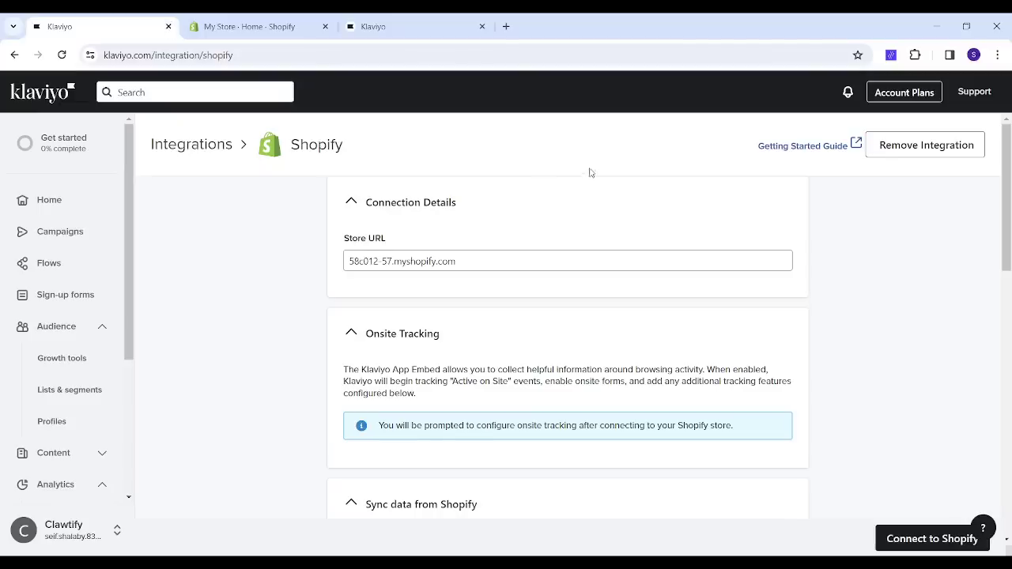
key(ctrl+w)
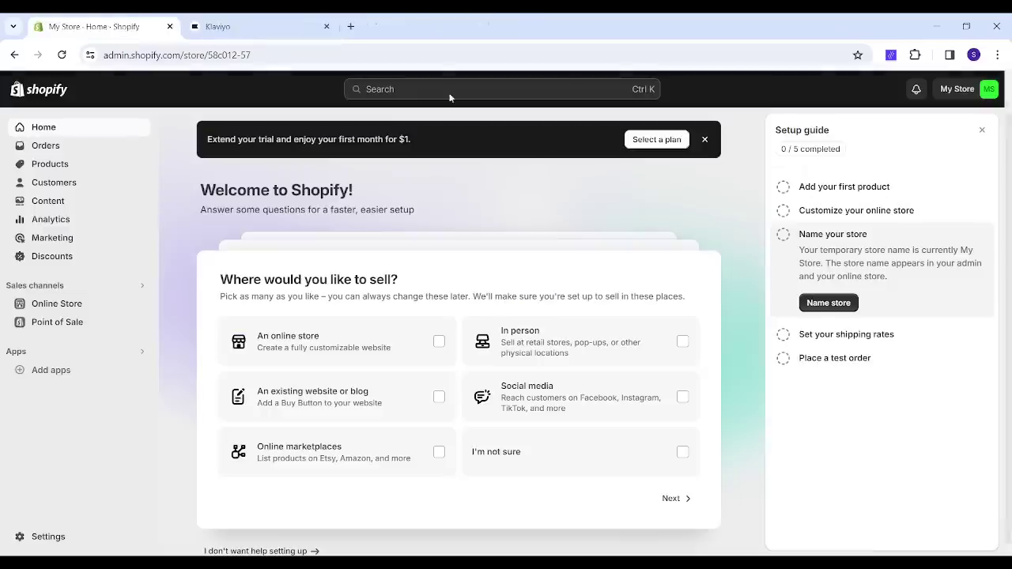
click(242, 26)
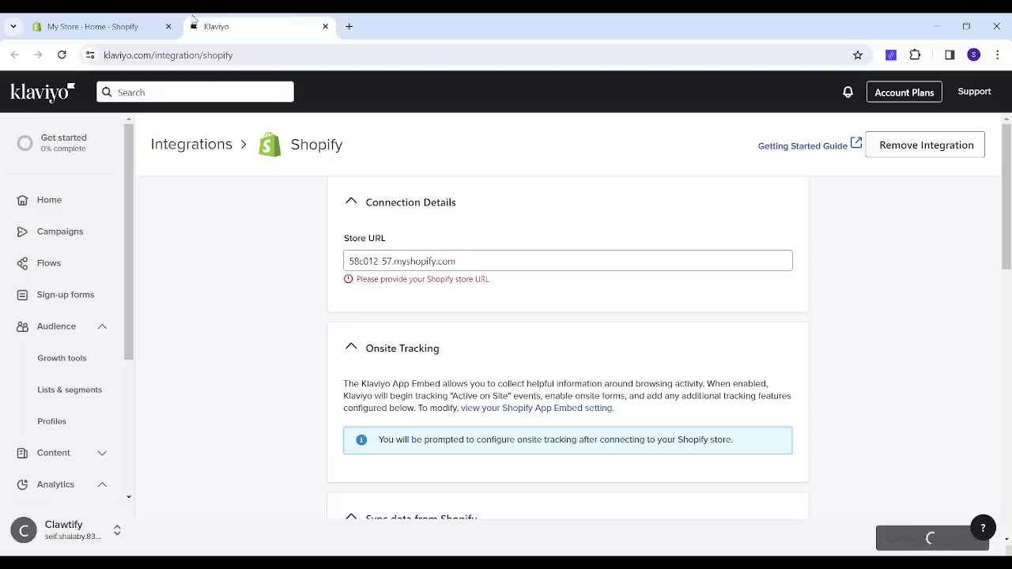
Review the enabled Shopify integration for 58c012-57.myshopify.com and its onsite tracking warning
click(514, 259)
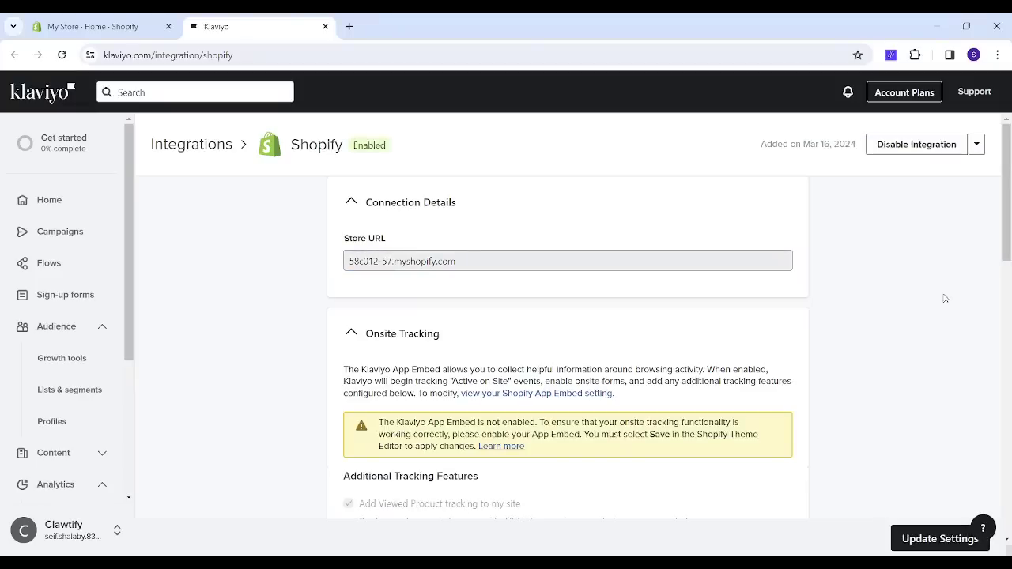
drag(1006, 213, 1006, 241)
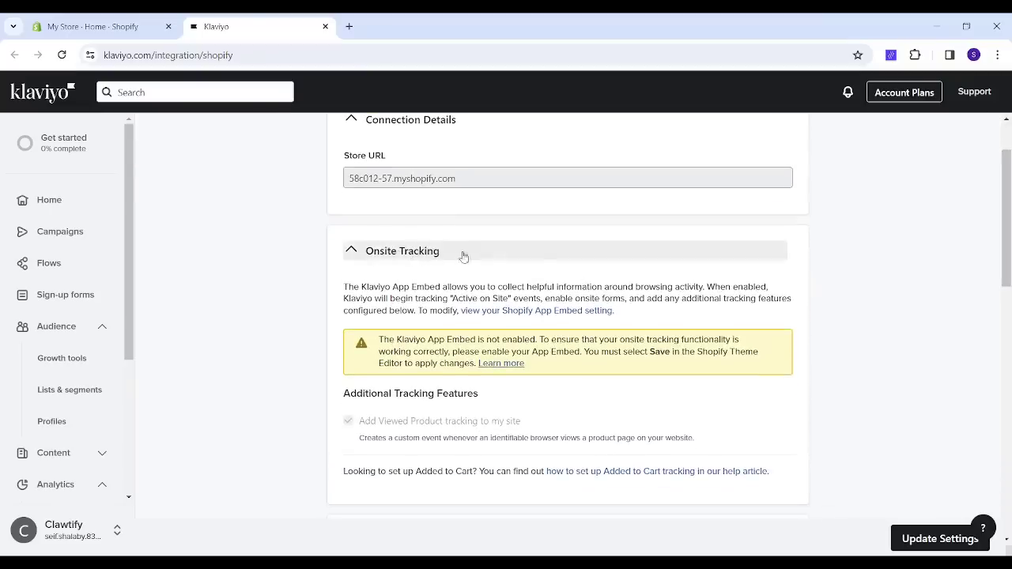
drag(1009, 228, 1009, 200)
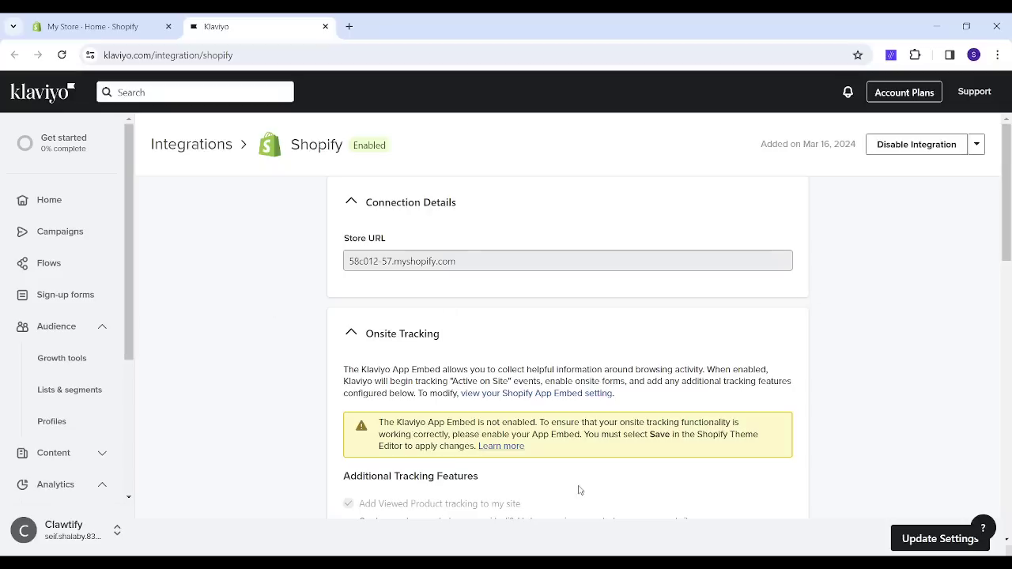
Switch on the Klaviyo Onsite Javascript app embed in the Dawn theme and save
click(550, 394)
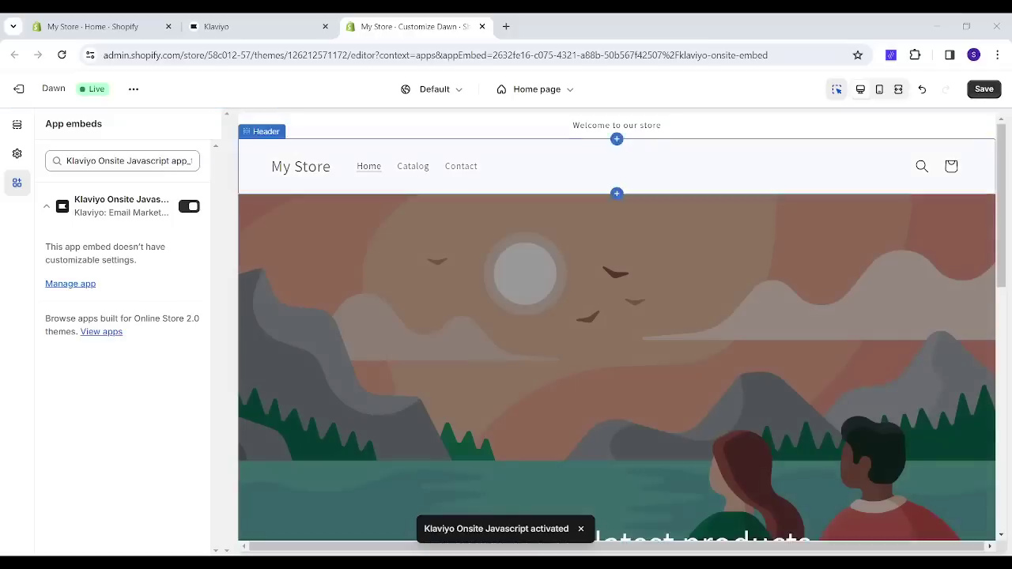
click(825, 120)
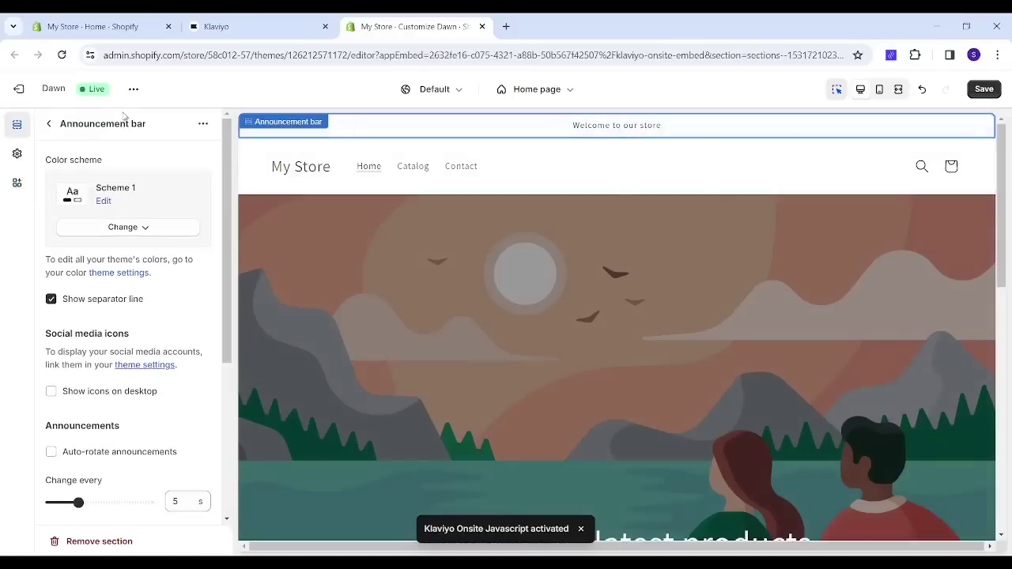
click(48, 123)
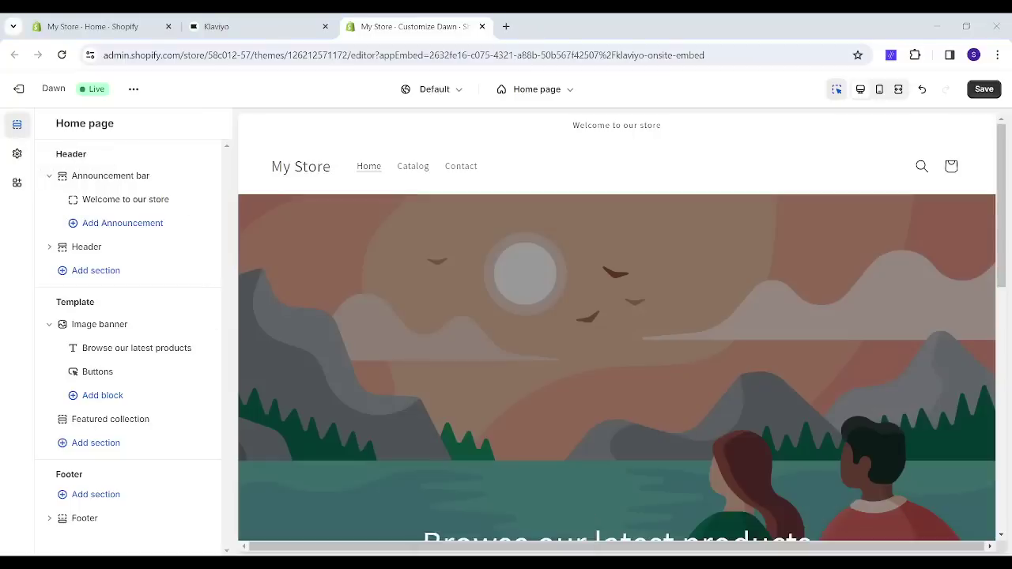
click(16, 185)
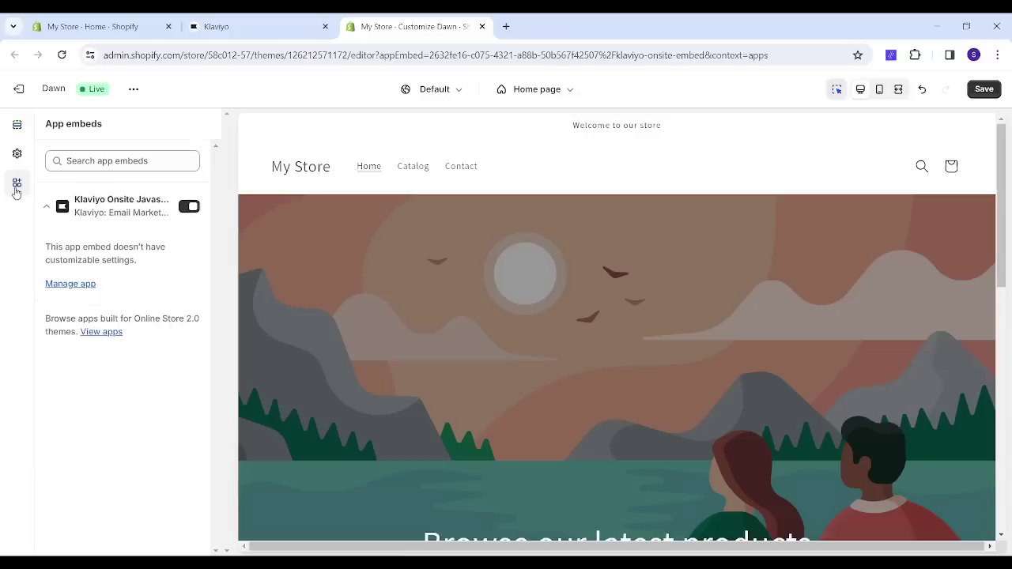
click(191, 209)
click(191, 209)
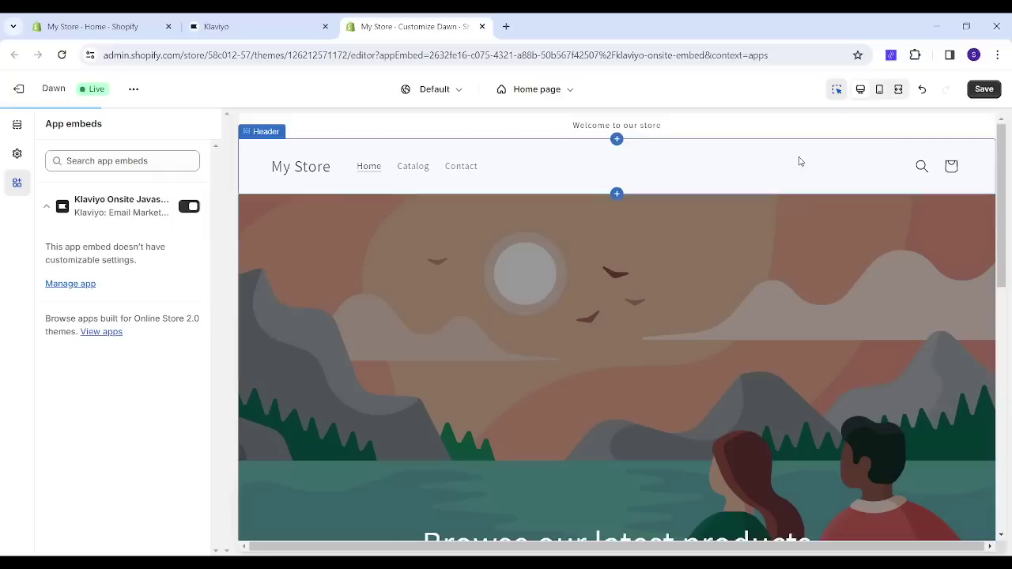
click(985, 90)
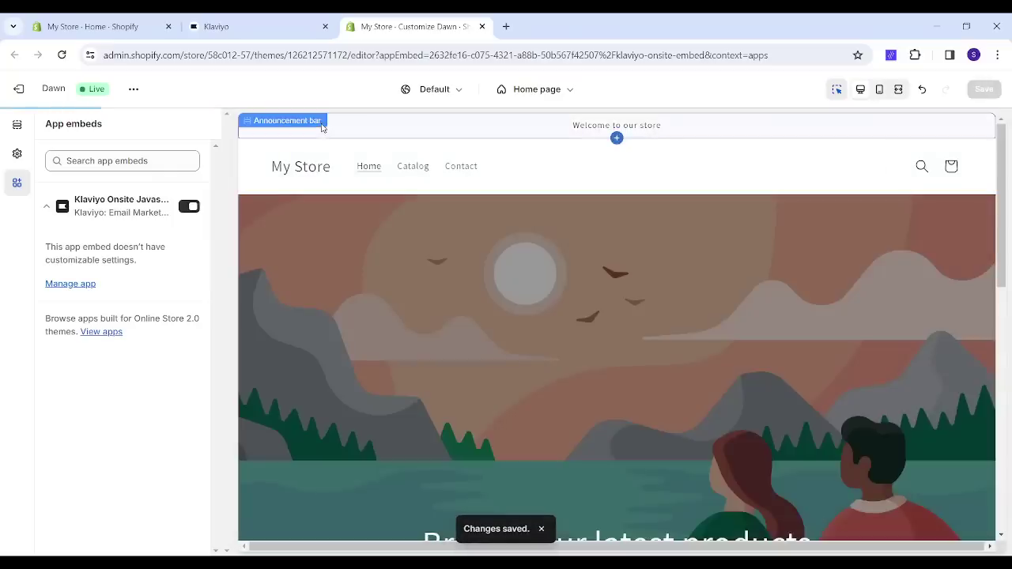
click(289, 32)
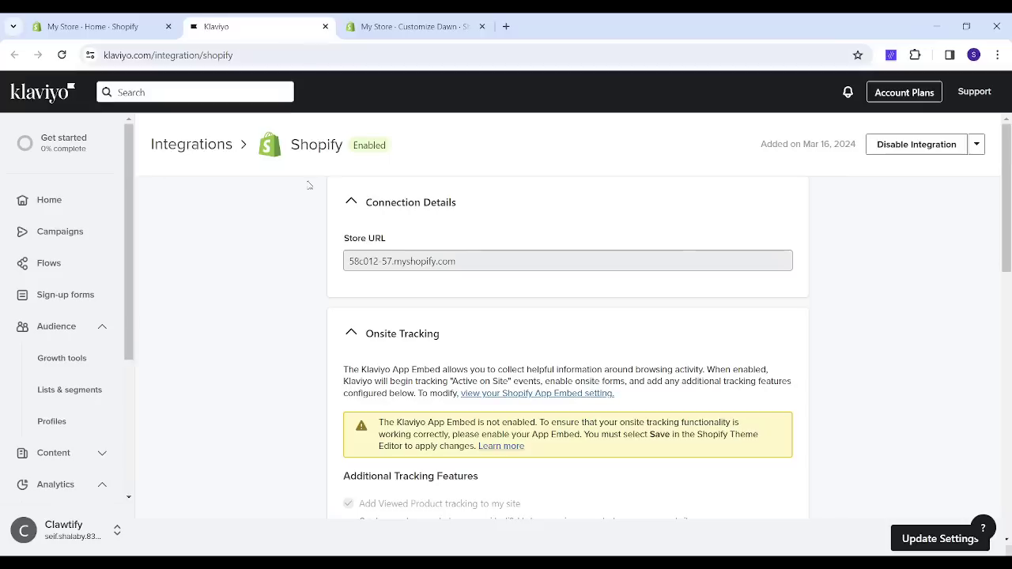
Apply Update Settings, confirm Update Integration, and scroll through the refreshed integration settings
click(914, 535)
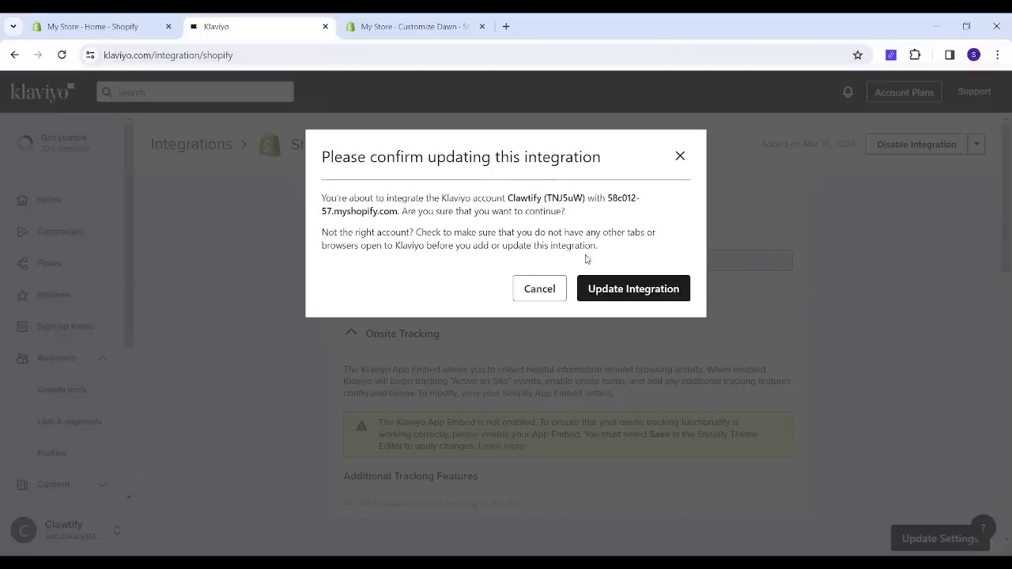
click(634, 289)
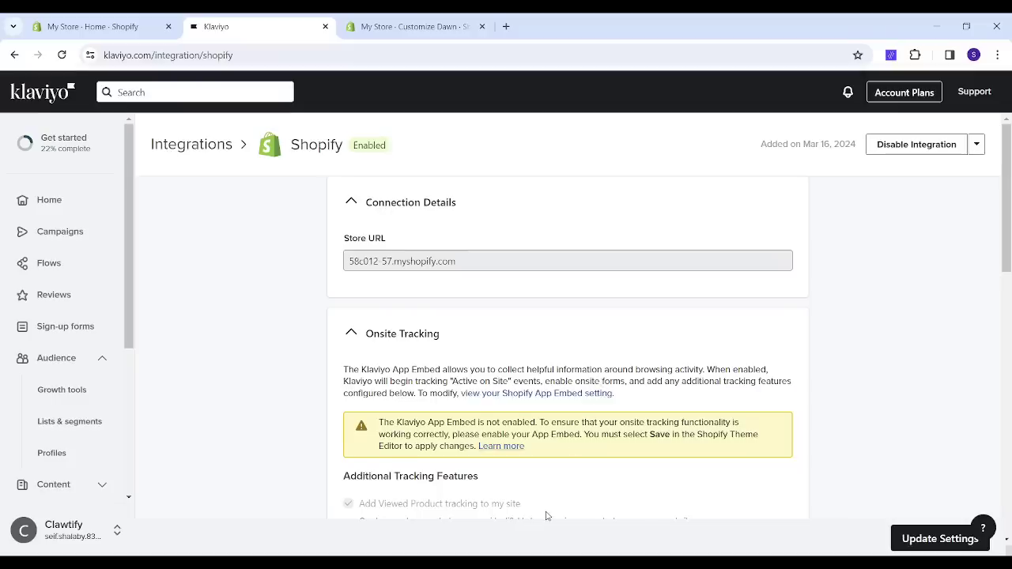
scroll(210, 315, down, 2)
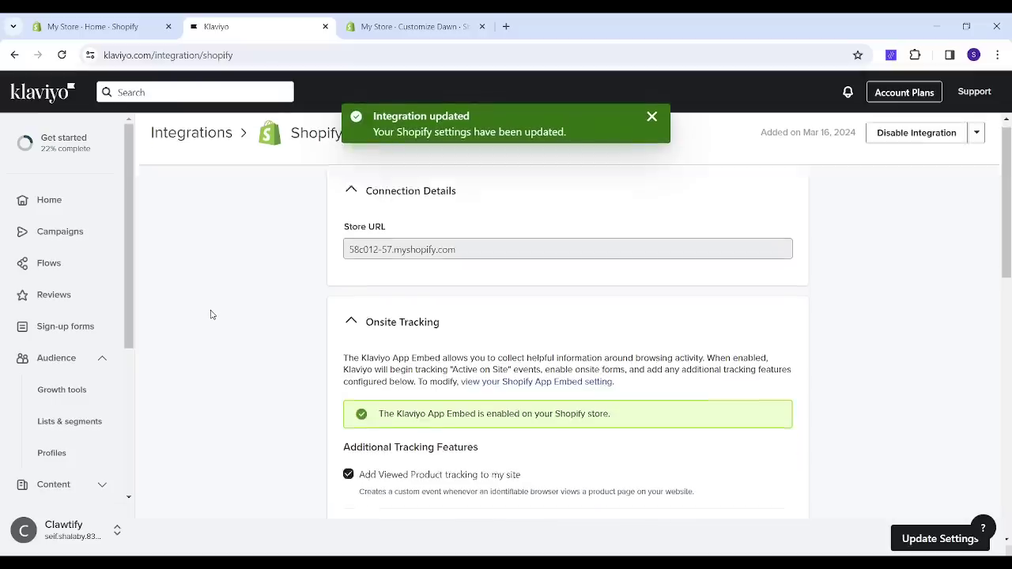
scroll(210, 315, down, 2)
scroll(210, 315, down, 1)
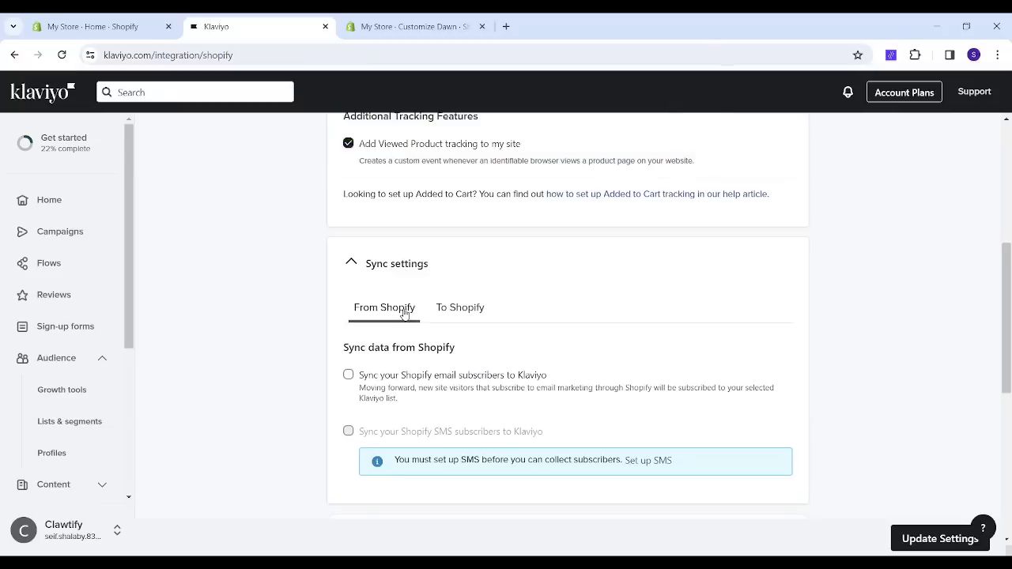
Enable 'Sync your Shopify email subscribers to Klaviyo' and view the list options without choosing one
drag(1007, 348, 1010, 360)
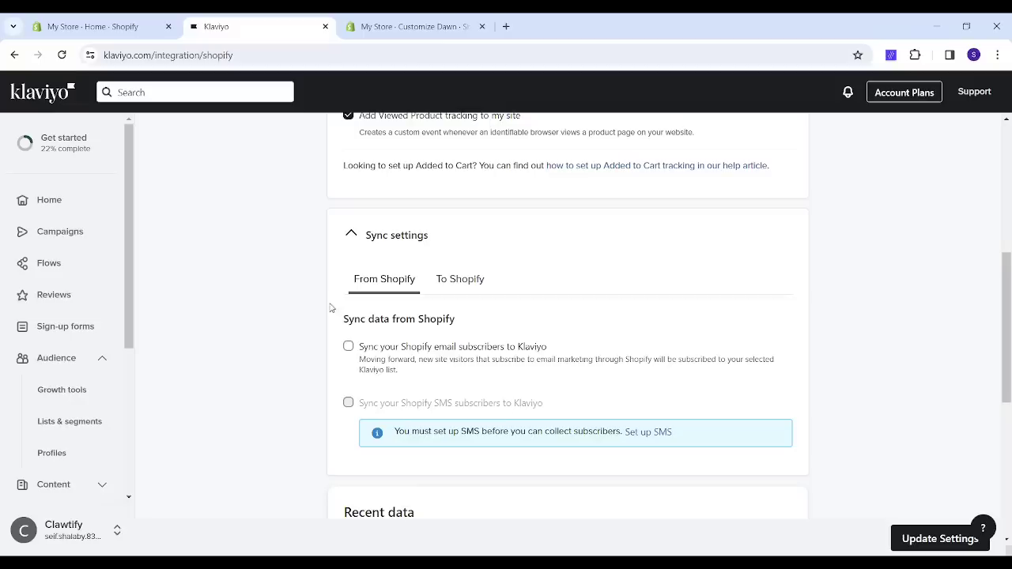
click(349, 348)
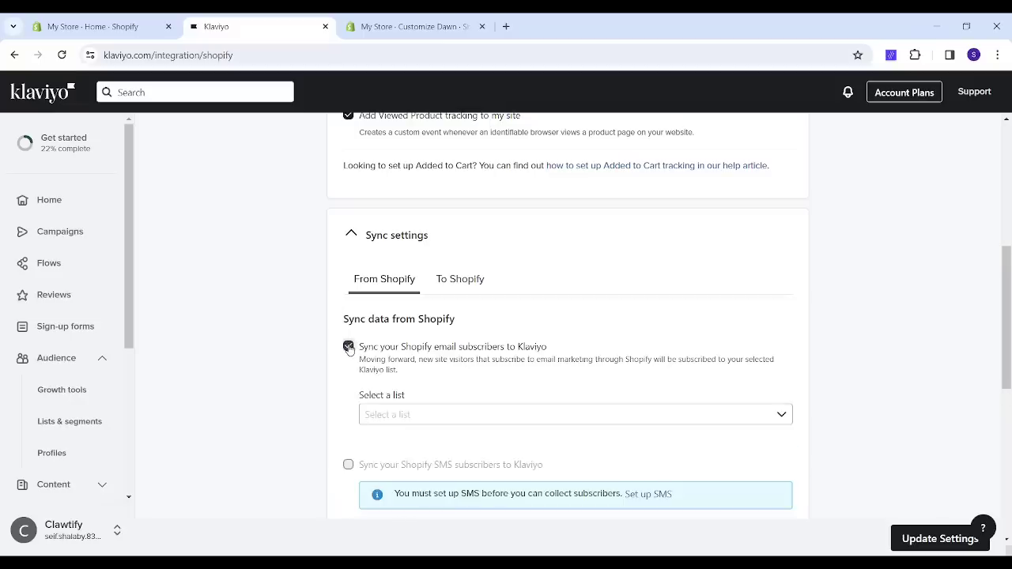
click(423, 417)
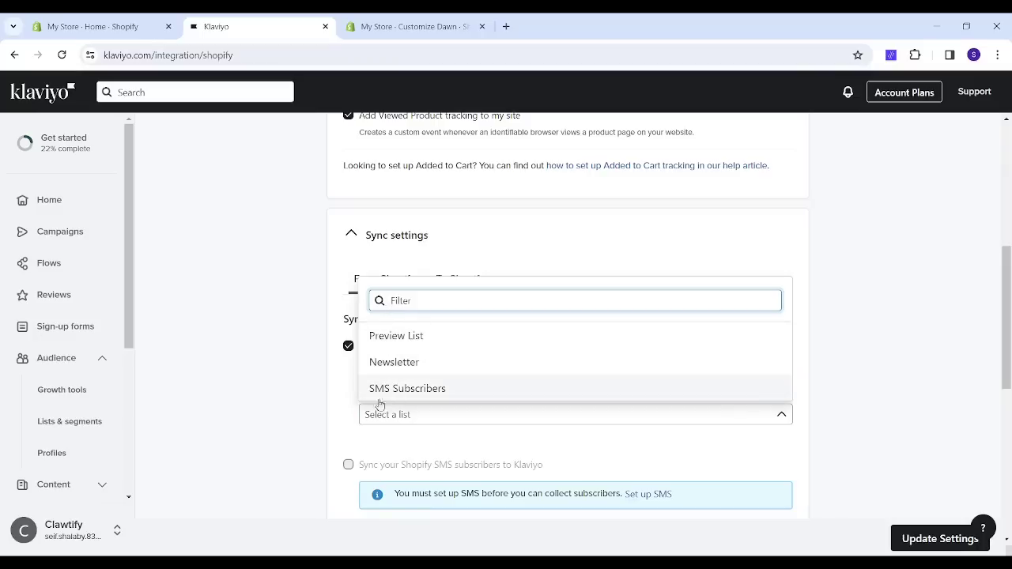
click(303, 390)
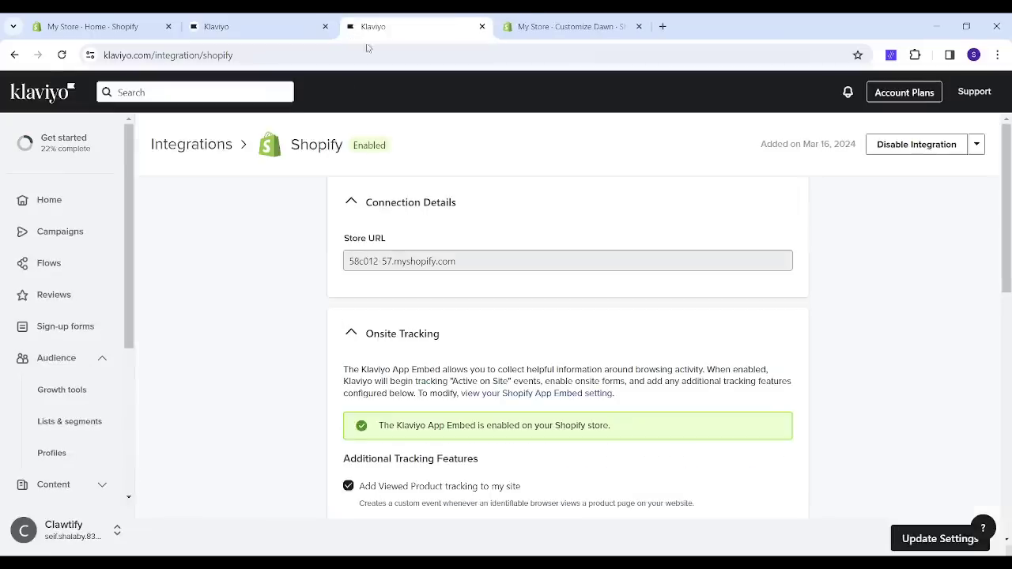
Check Lists & Segments in the other tab, then choose Preview List for synced email subscribers
click(89, 423)
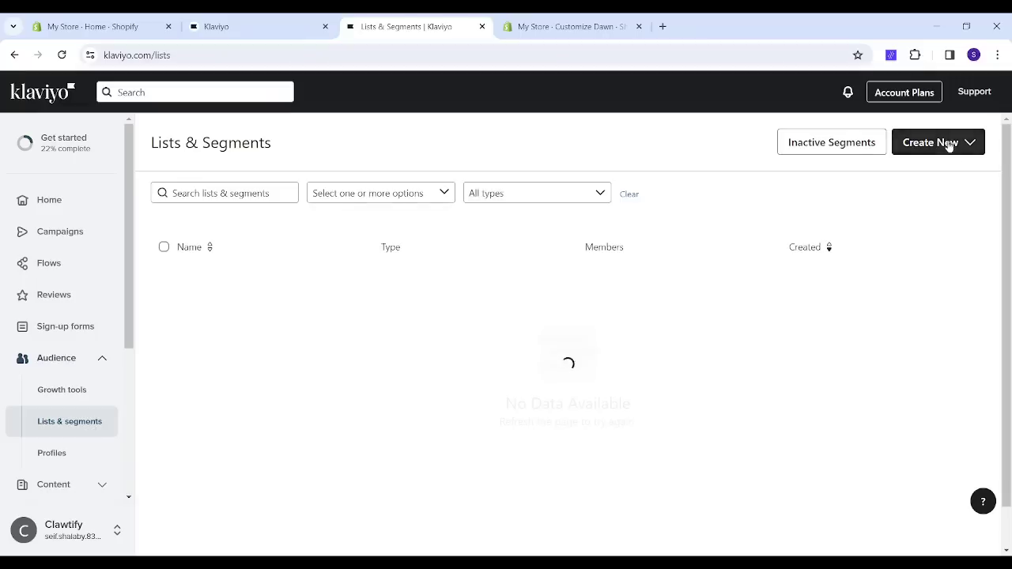
click(965, 144)
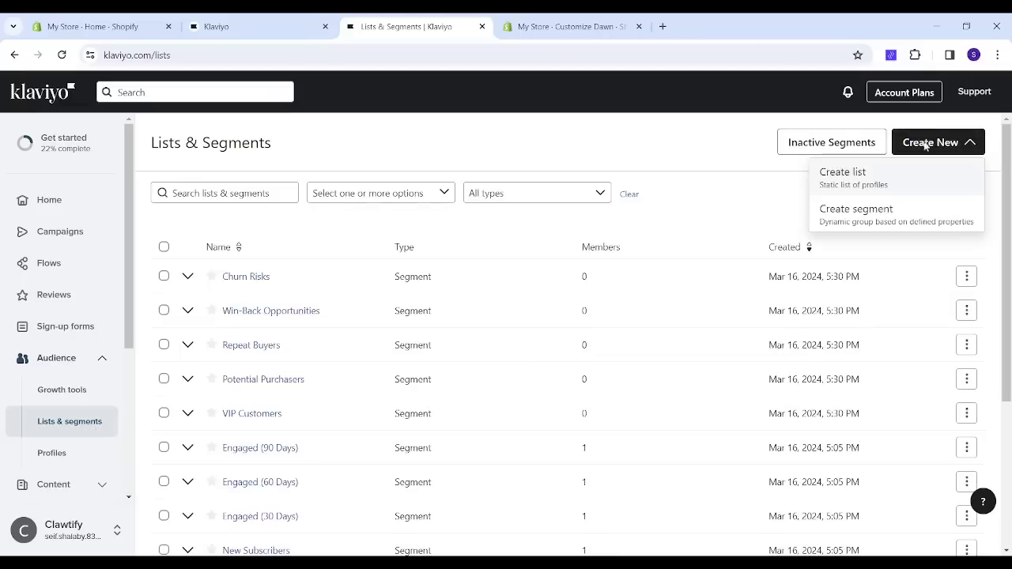
click(297, 19)
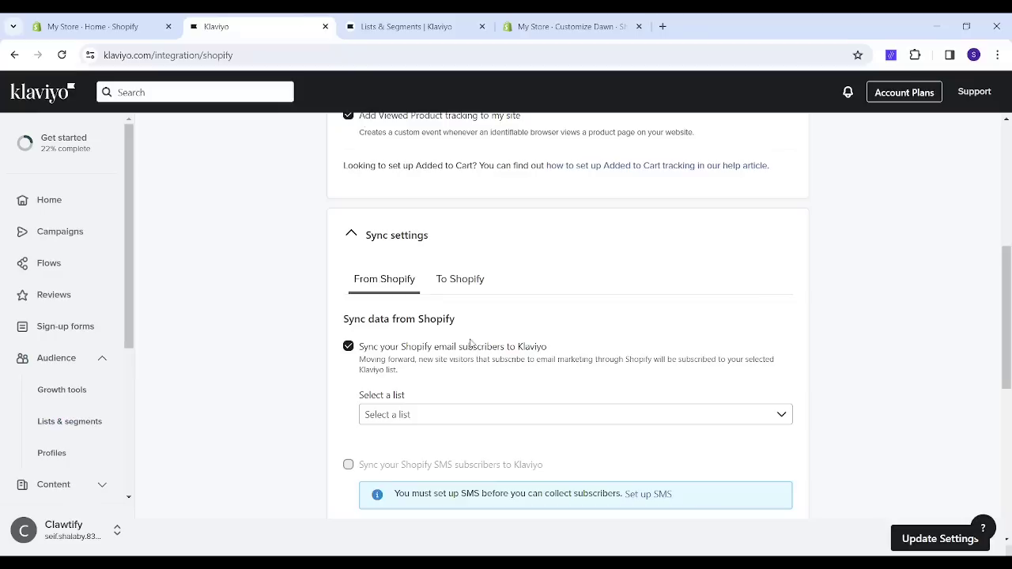
click(453, 417)
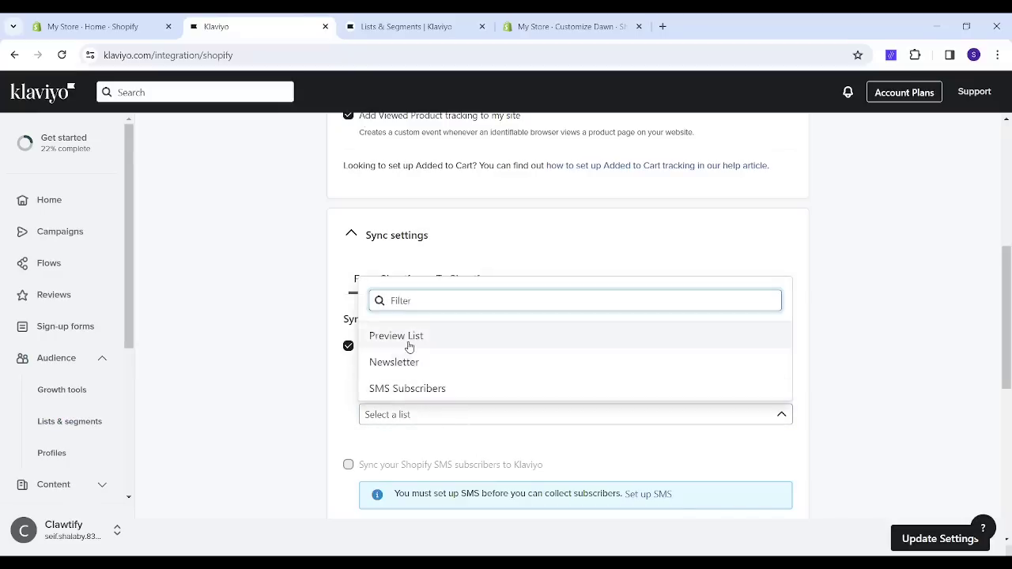
click(409, 347)
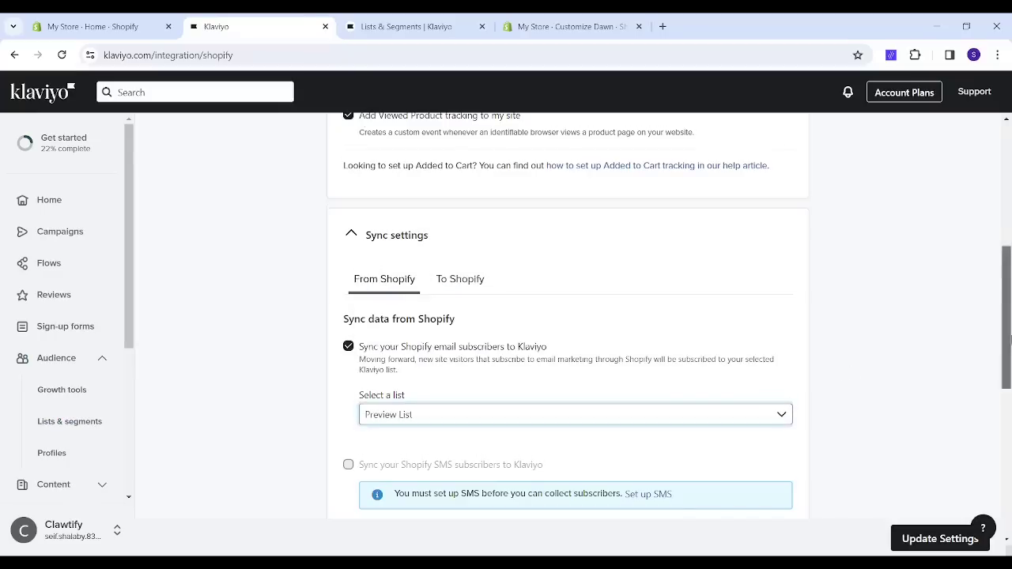
scroll(1008, 395, down, 3)
drag(1009, 407, 998, 358)
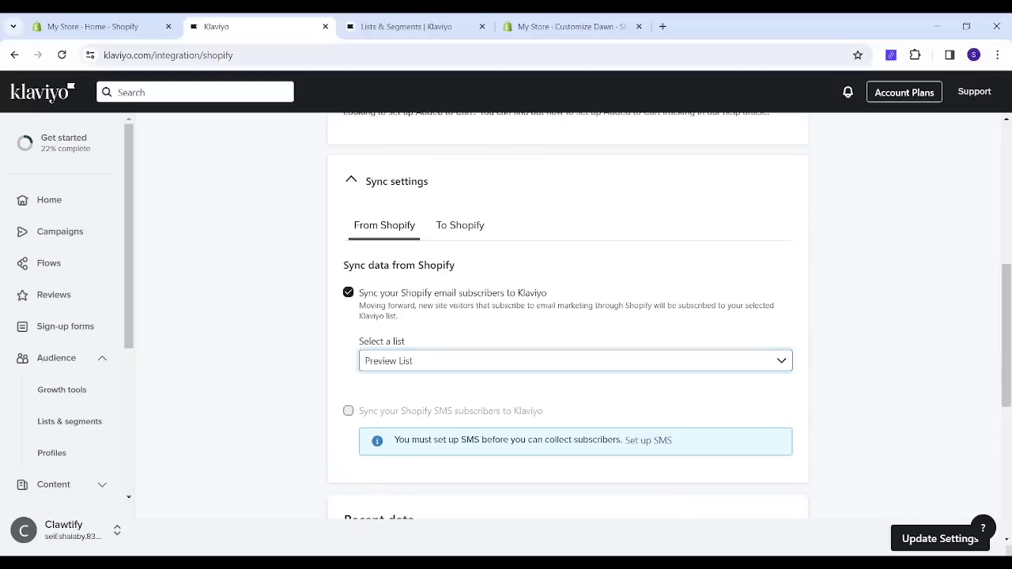
Apply Update Settings and confirm Update Integration to save the Preview List subscriber sync
click(931, 538)
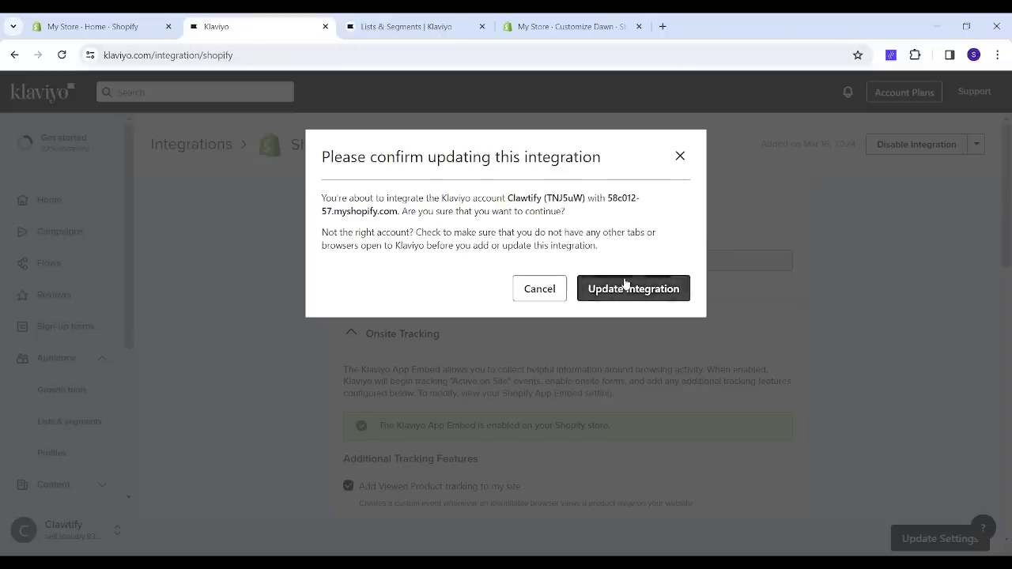
click(626, 287)
mouse_move(1003, 255)
mouse_down()
mouse_move(1009, 379)
mouse_move(1009, 359)
mouse_up()
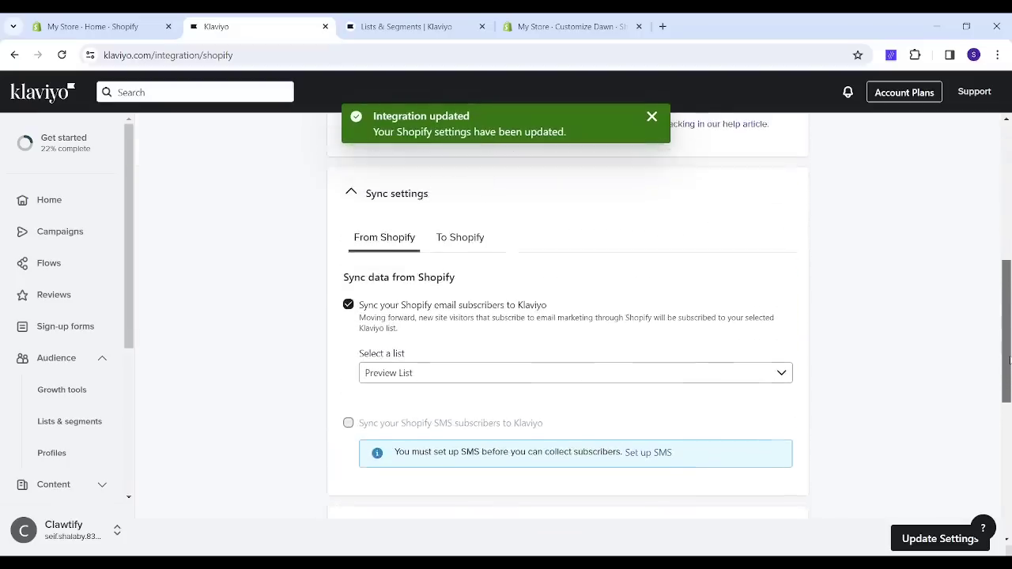
Review the To Shopify sync options, including profile, email and SMS subscription syncing
click(477, 249)
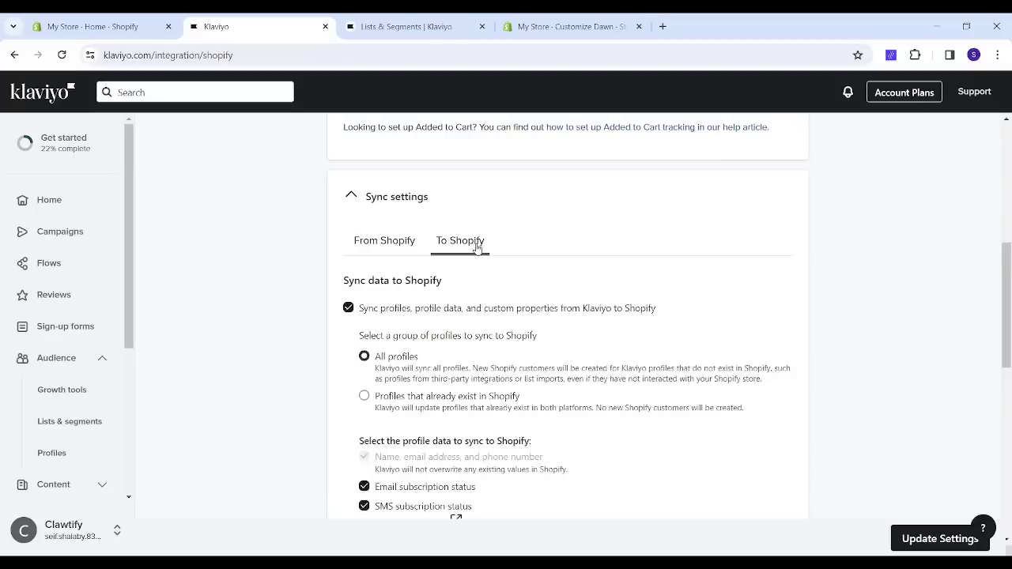
drag(1006, 309, 1006, 324)
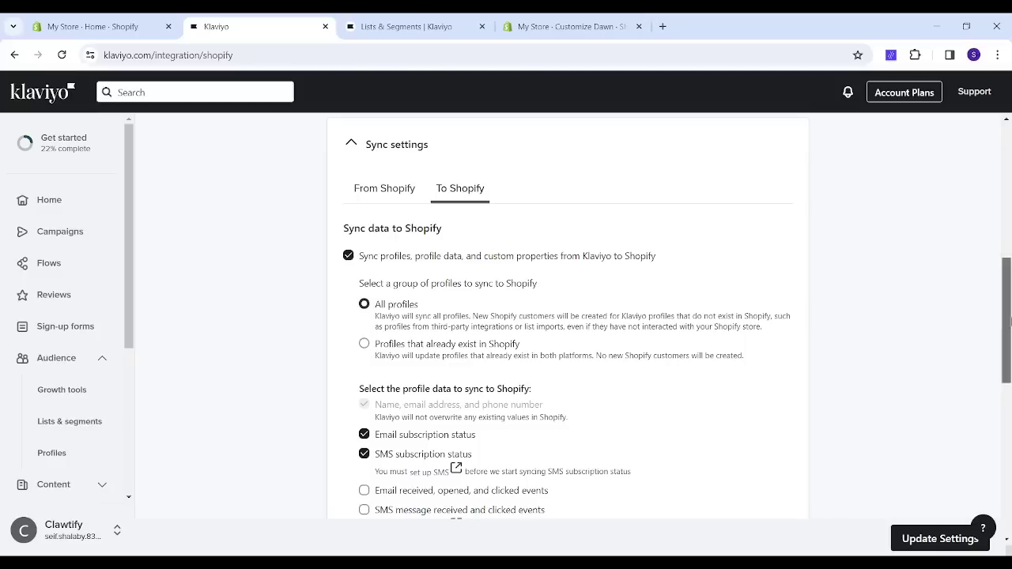
scroll(595, 353, down, 1)
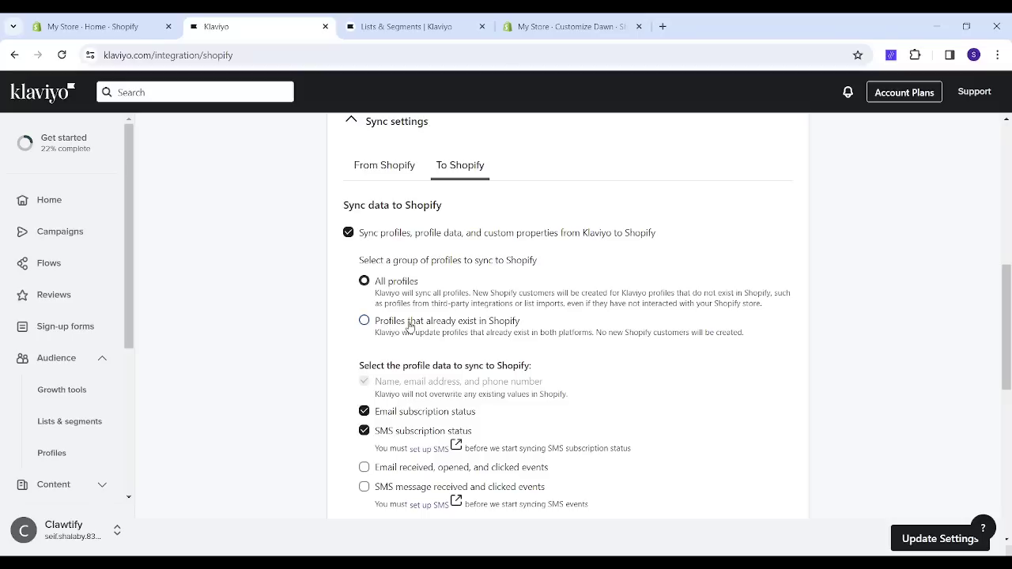
drag(1007, 373, 1008, 400)
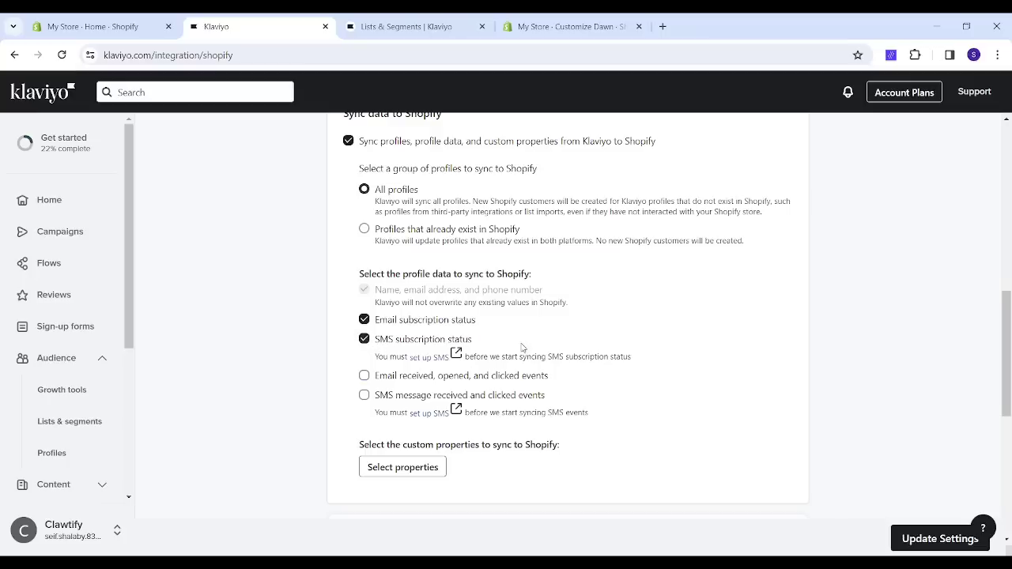
mouse_move(1007, 348)
mouse_down()
mouse_move(1007, 319)
mouse_move(1007, 334)
mouse_up()
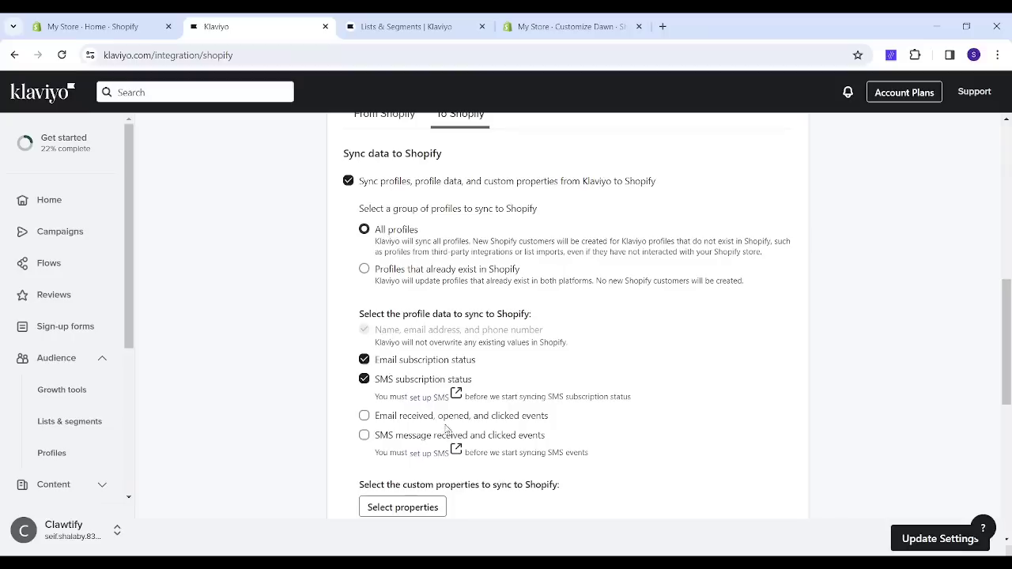
click(921, 541)
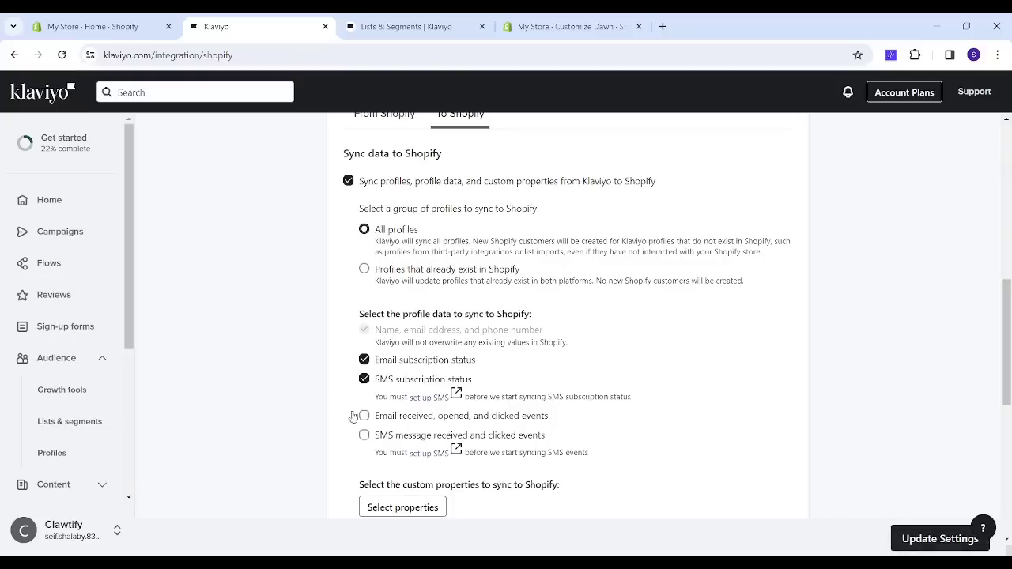